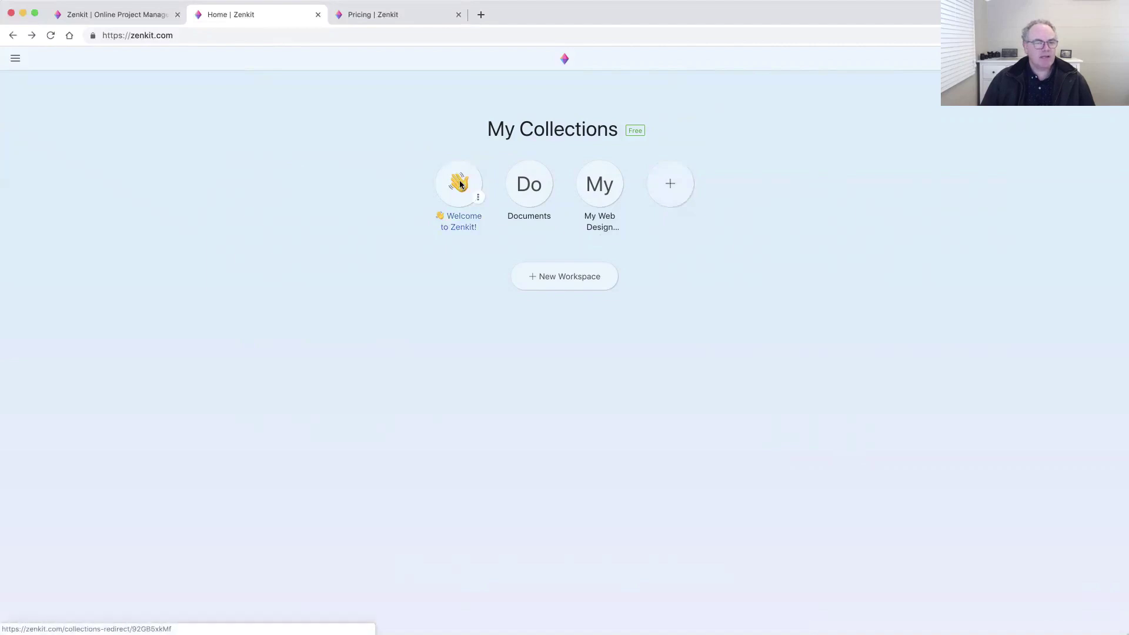
Step: Open the Welcome to Zenkit! collection and examine the "Click me first!" item's details and stage options
click(461, 185)
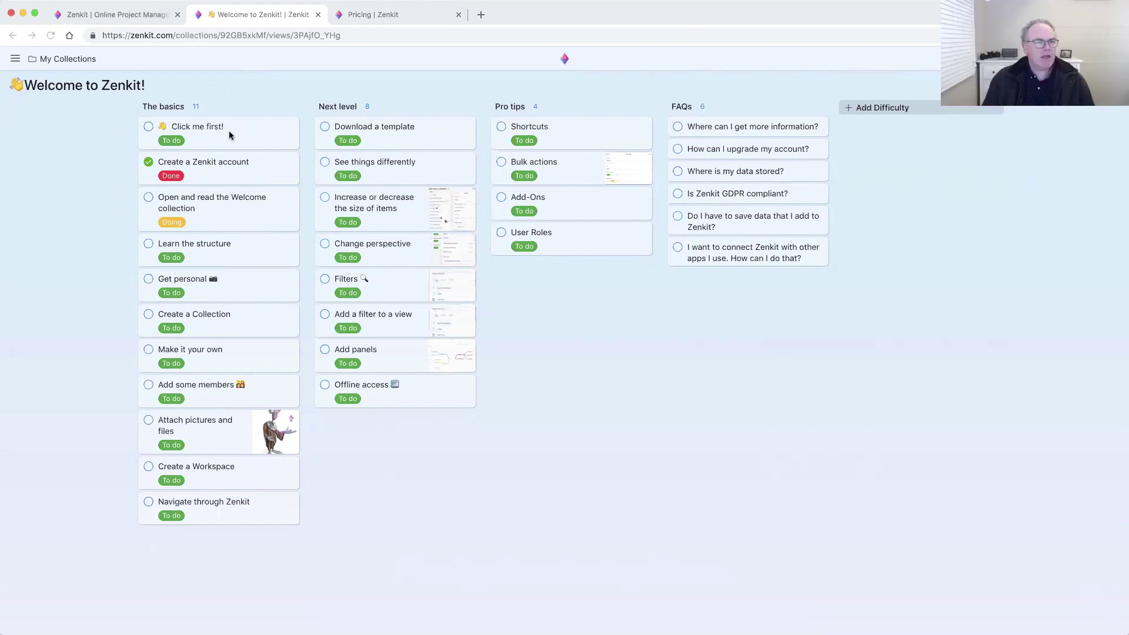
click(230, 136)
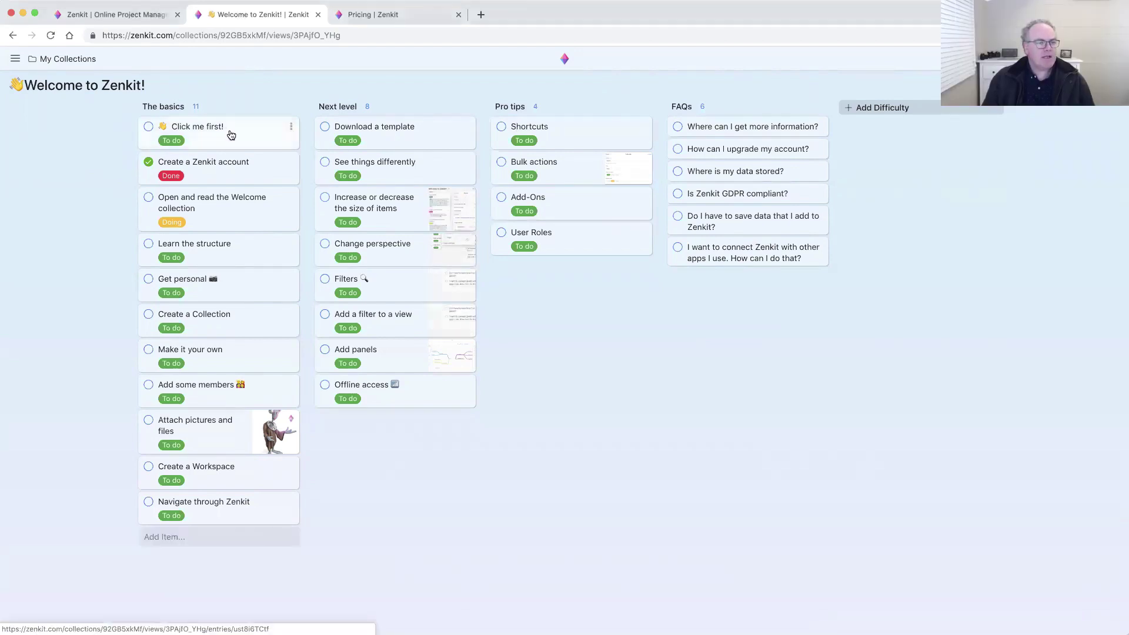
click(231, 135)
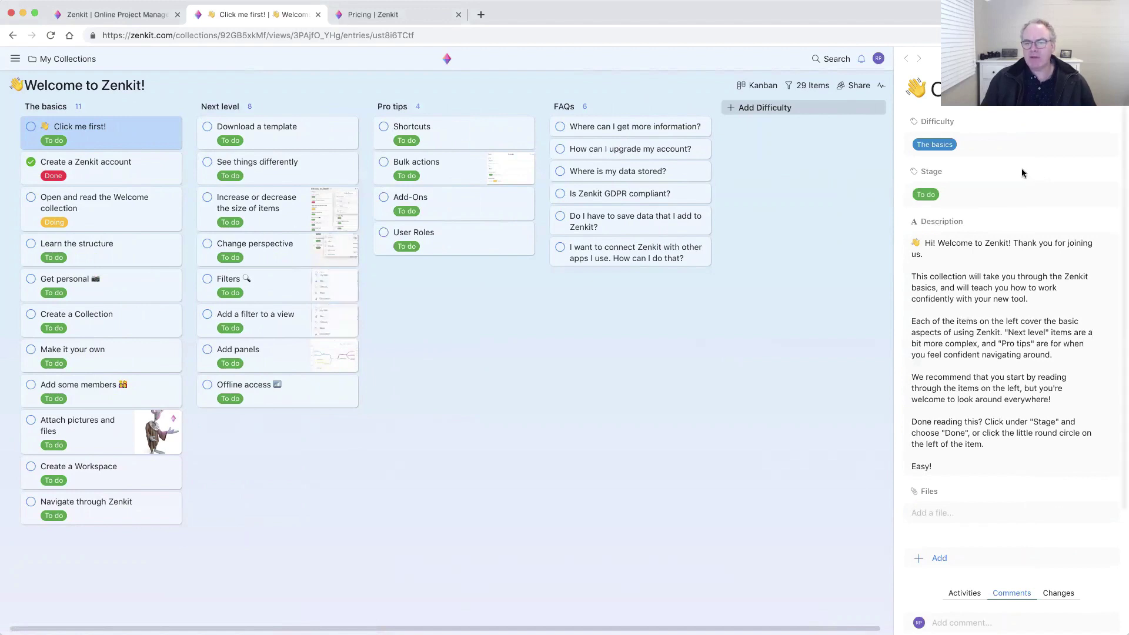
click(959, 199)
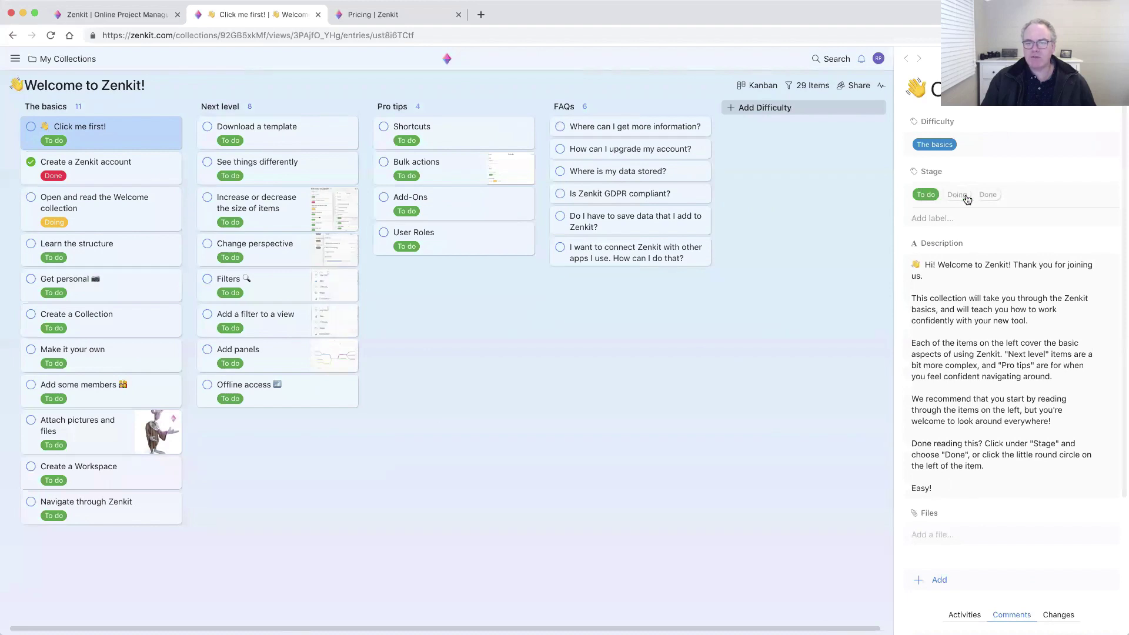
scroll(1016, 270, down, 3)
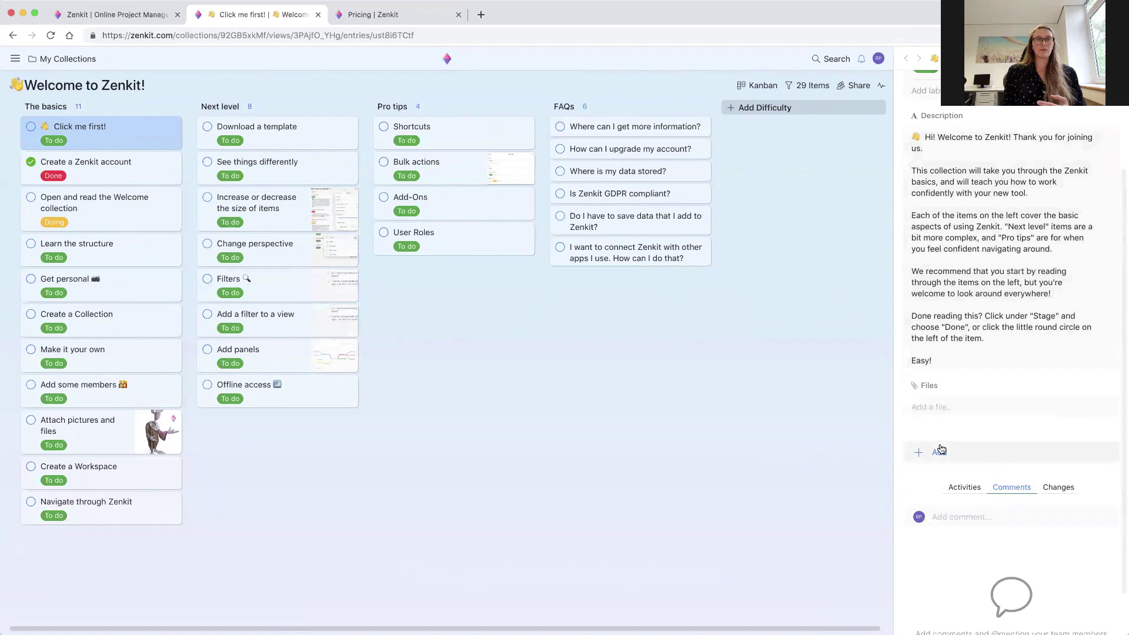
click(770, 339)
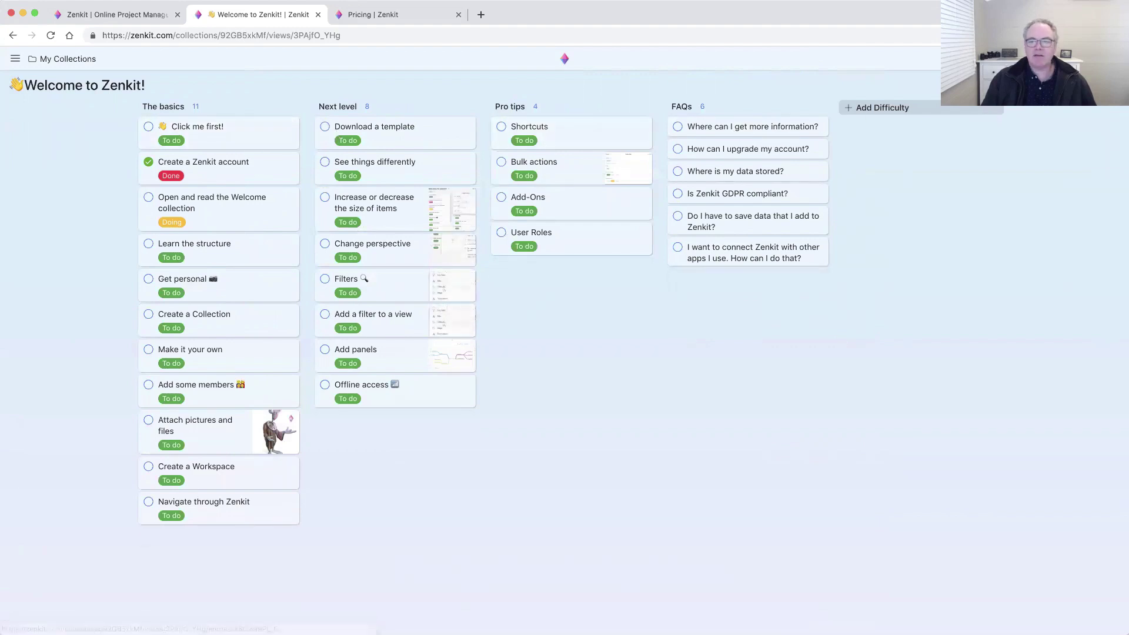
Step: Look through the collection's items in the List view and check the Mindmap view
click(989, 86)
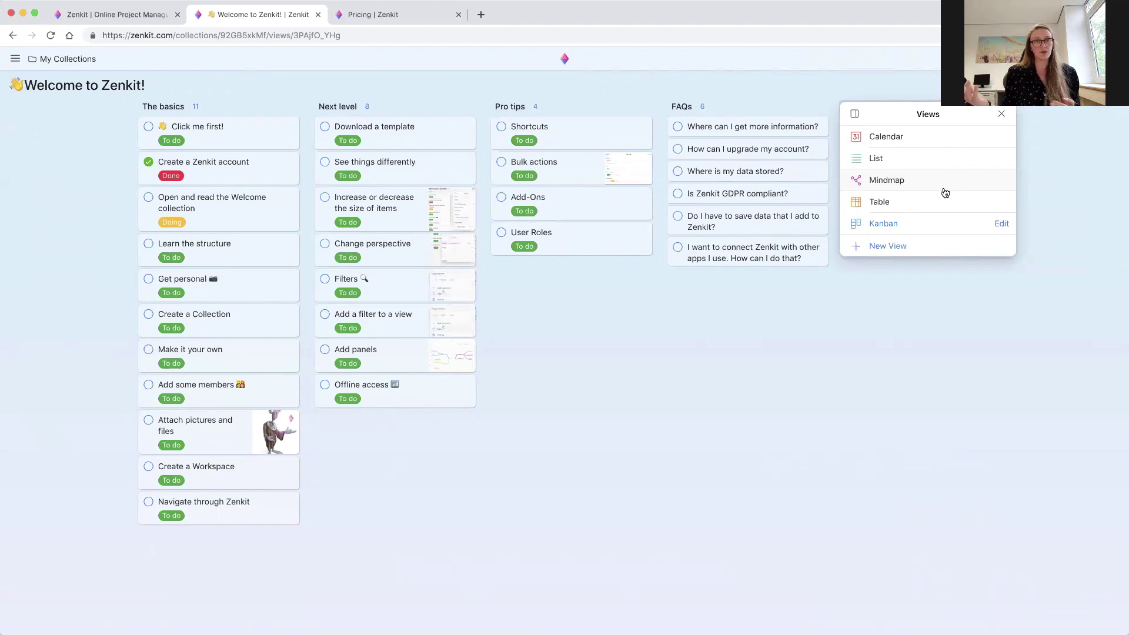
click(932, 163)
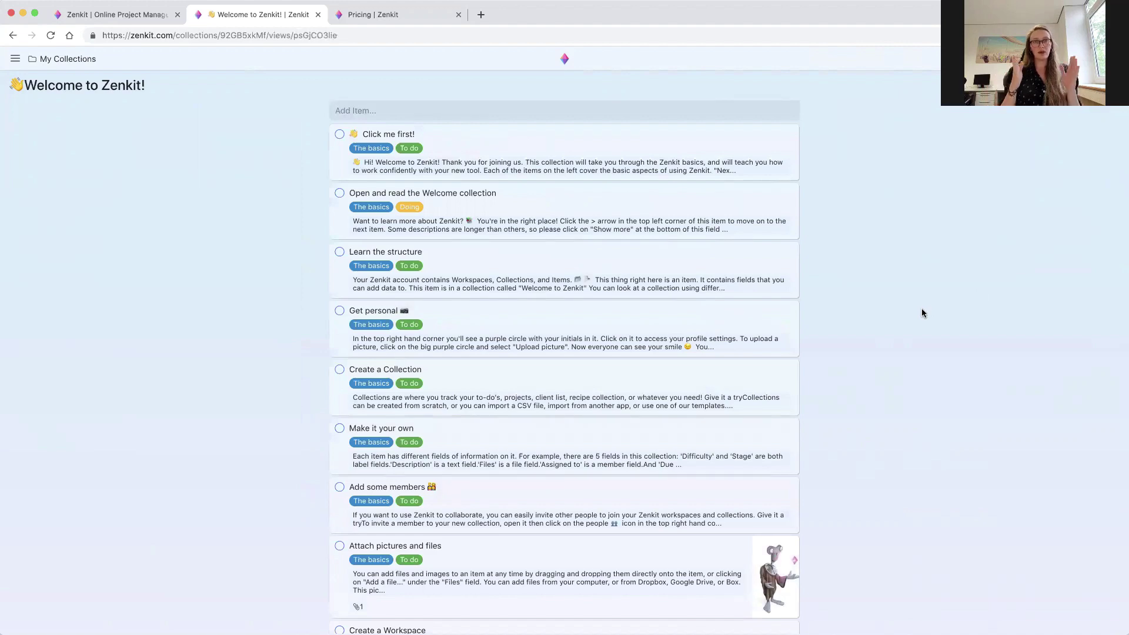
scroll(922, 309, down, 7)
scroll(921, 311, down, 5)
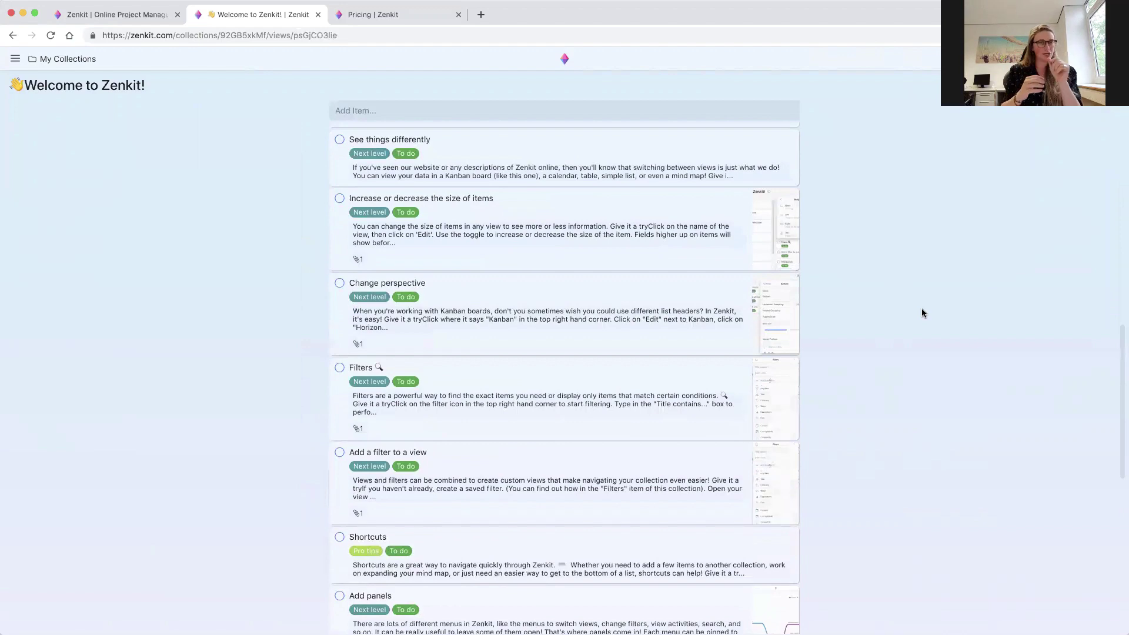
scroll(922, 312, up, 2)
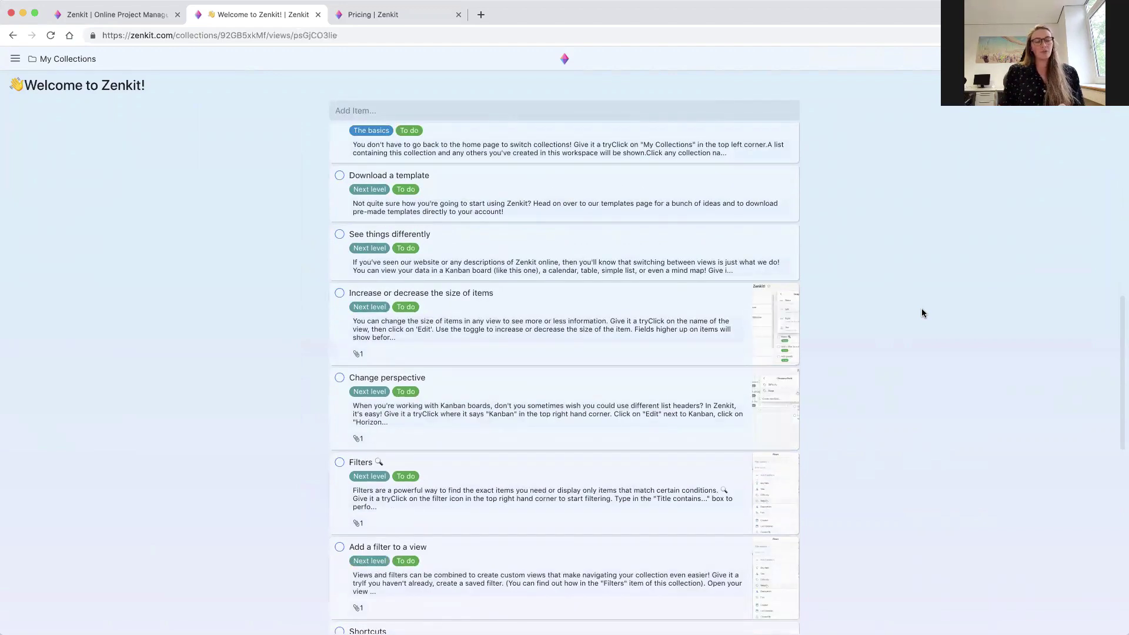
scroll(922, 312, up, 10)
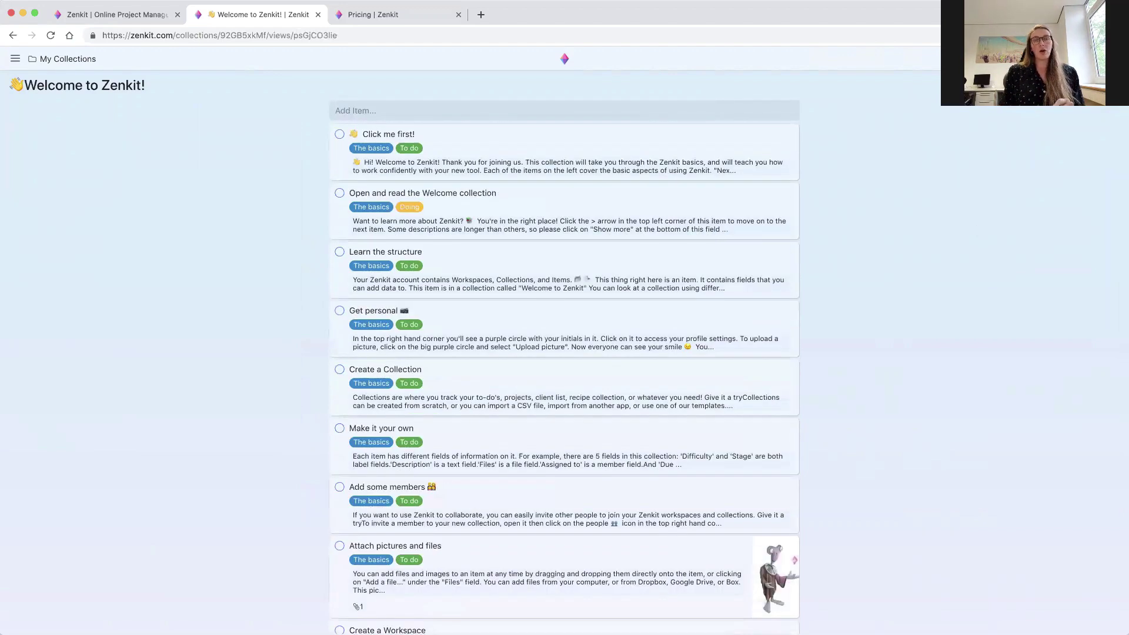
click(1004, 85)
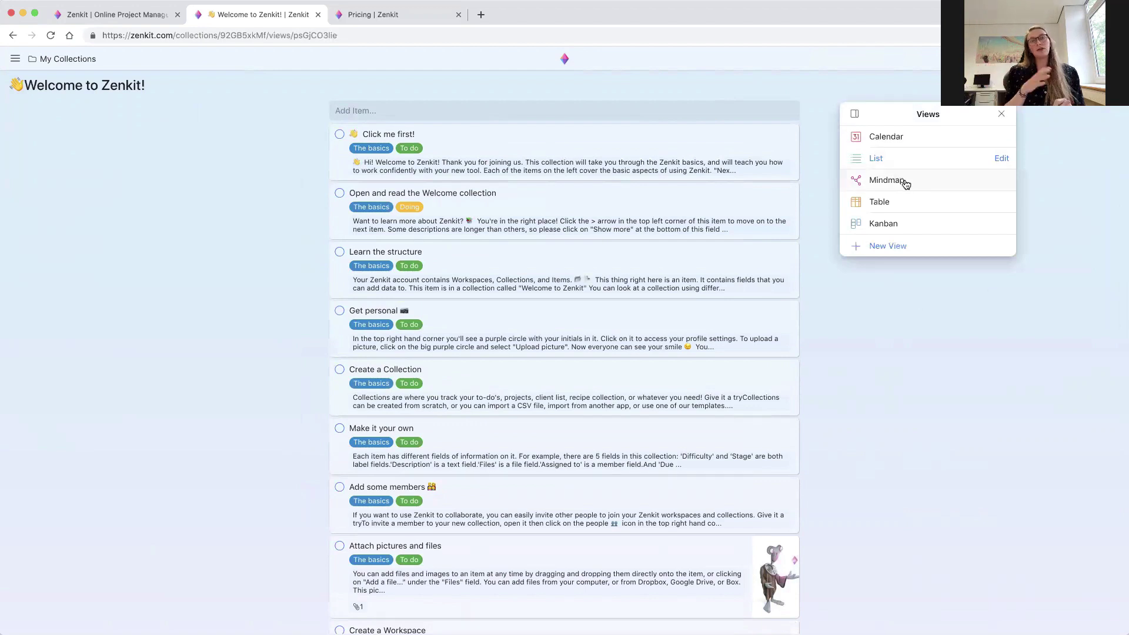
click(902, 181)
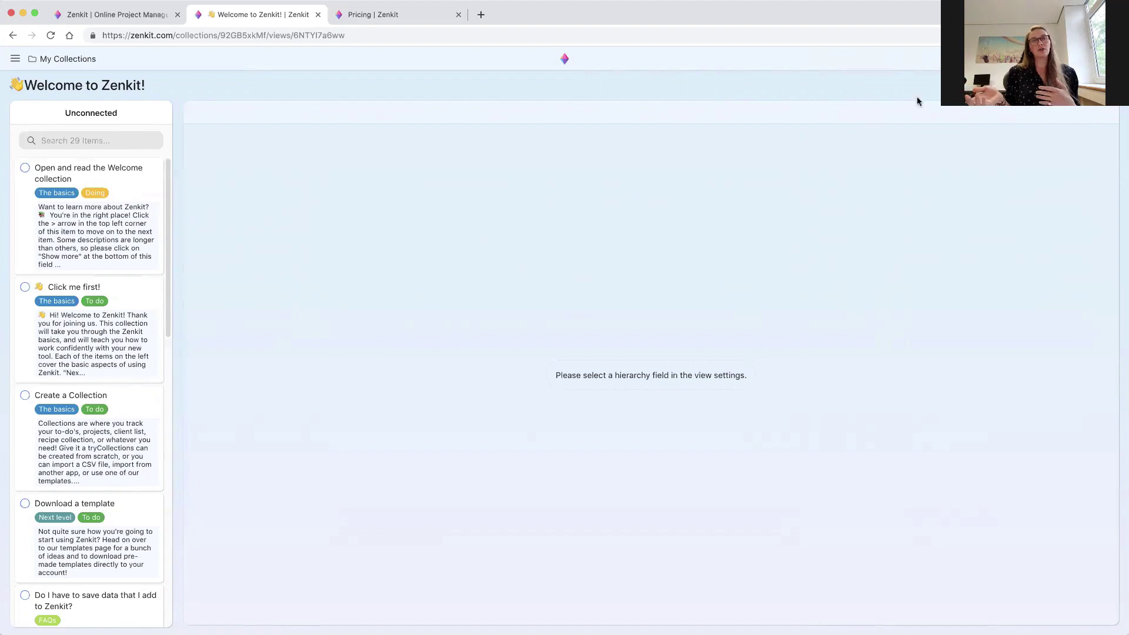
Step: In the Calendar view, schedule "Create a Zenkit account" on June 12 and "Is Zenkit GDPR compliant?" on June 14, 2019
click(970, 86)
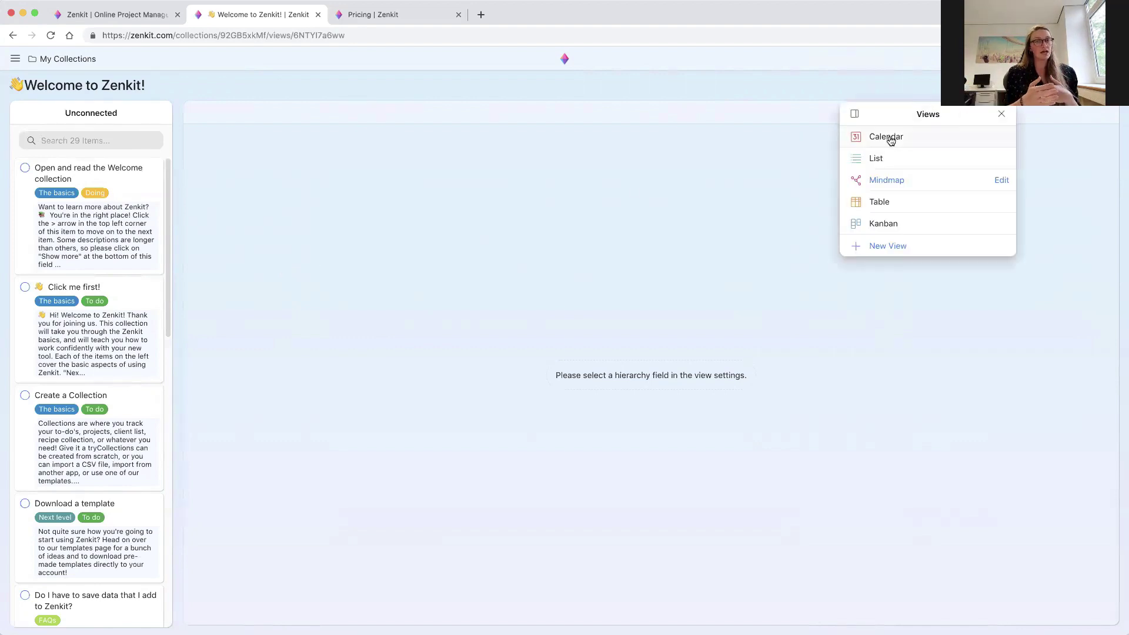
click(890, 138)
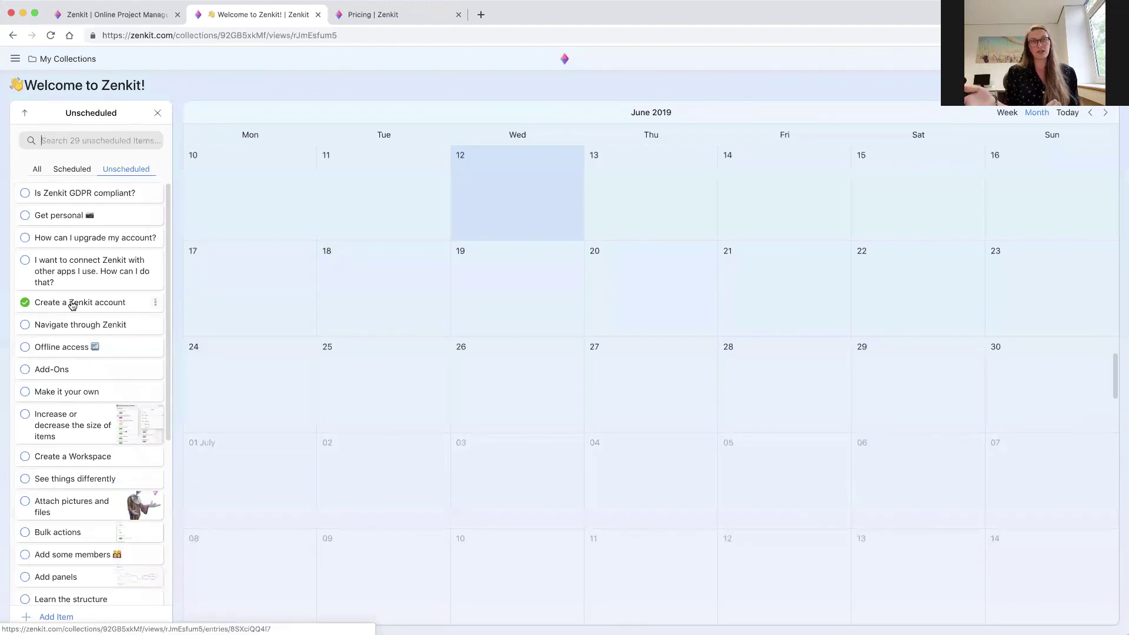
drag(72, 304, 515, 192)
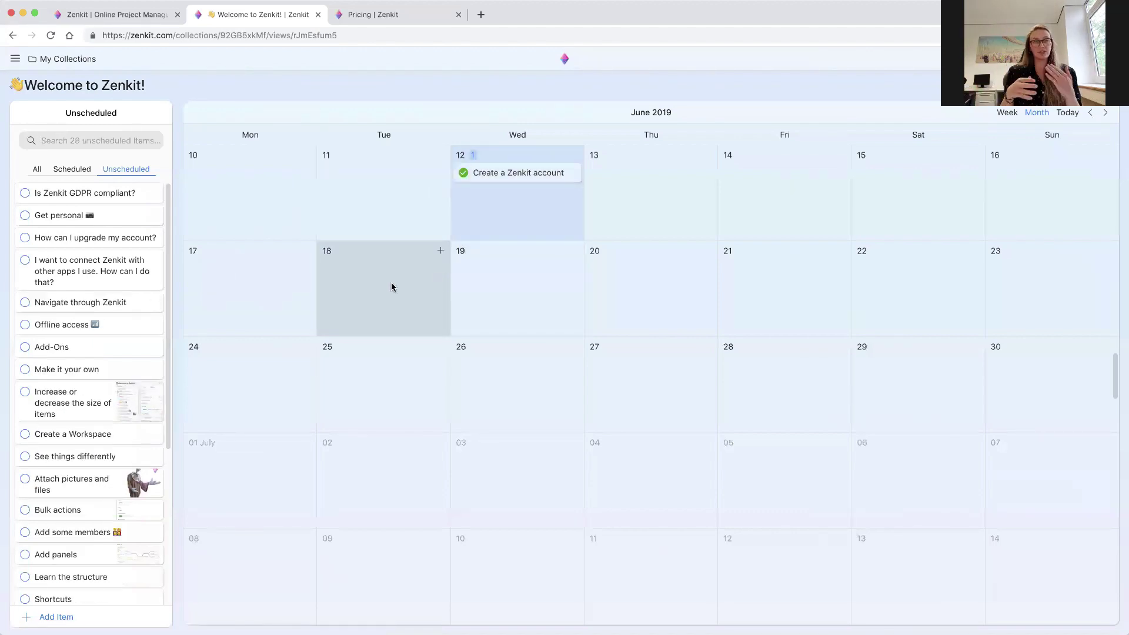
drag(79, 197, 766, 219)
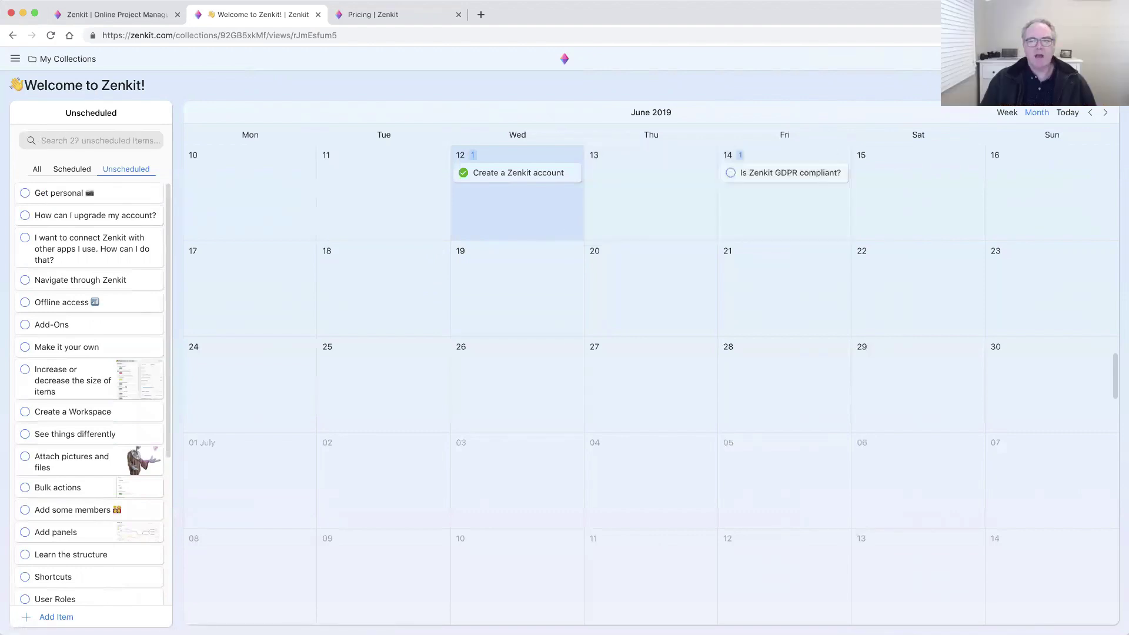
Step: In the Mindmap view, place "Open and read the Welcome collection" as the root and attach "Create a Collection" as its child
click(892, 179)
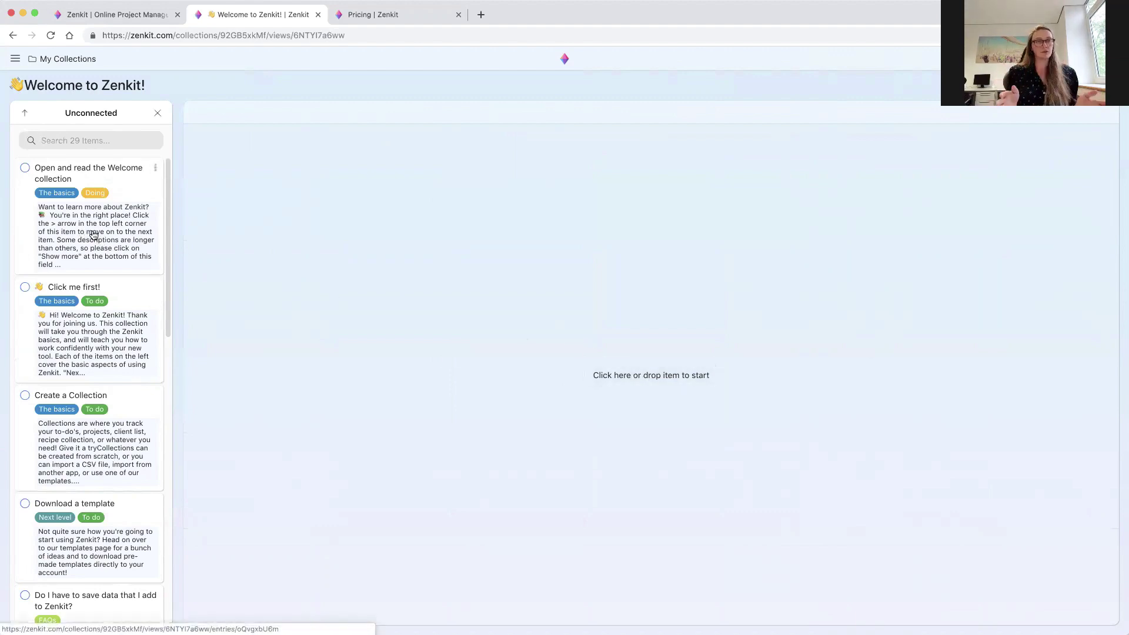
drag(93, 234, 659, 381)
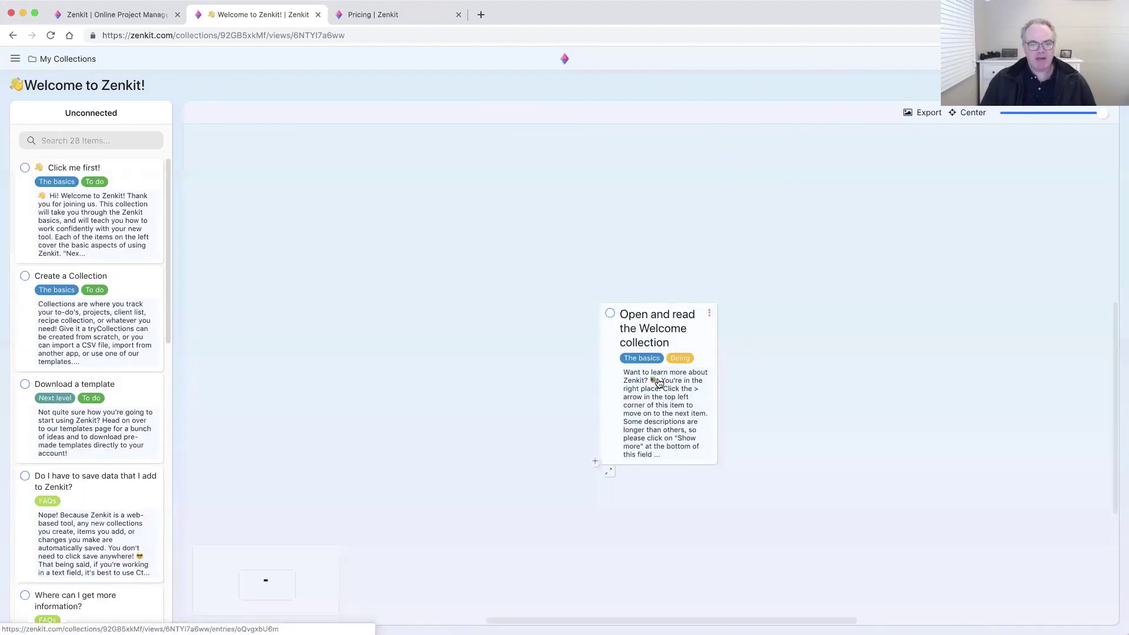
drag(91, 325, 673, 365)
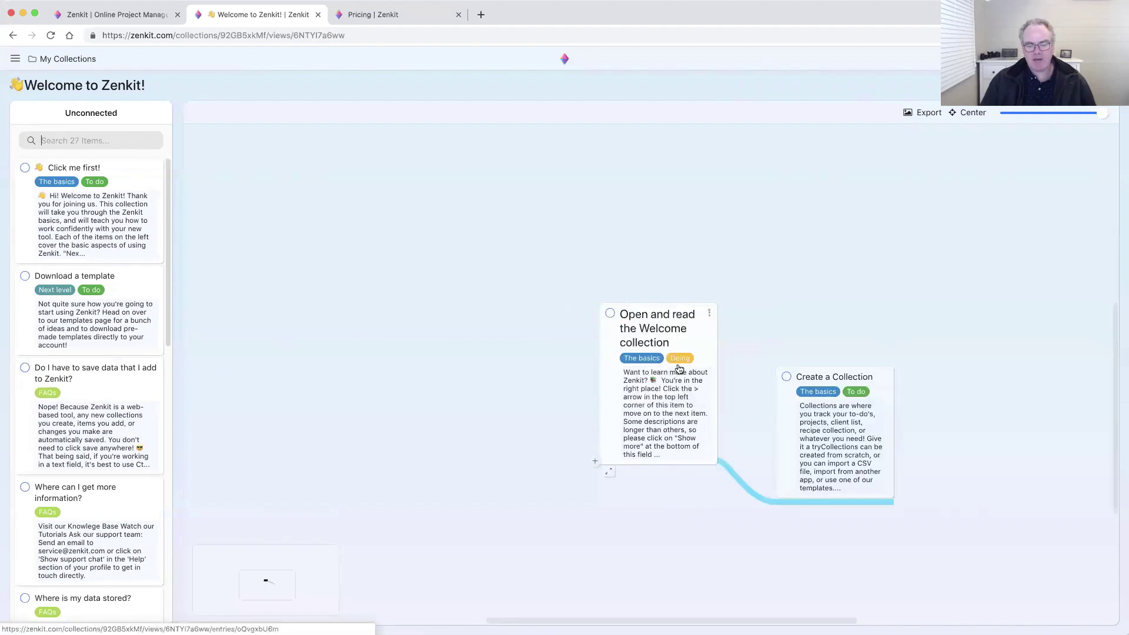
Step: Add a new child item named "next item" to "Open and read the Welcome collection" in the mind map
scroll(472, 355, down, 2)
scroll(472, 355, up, 1)
mouse_move(608, 339)
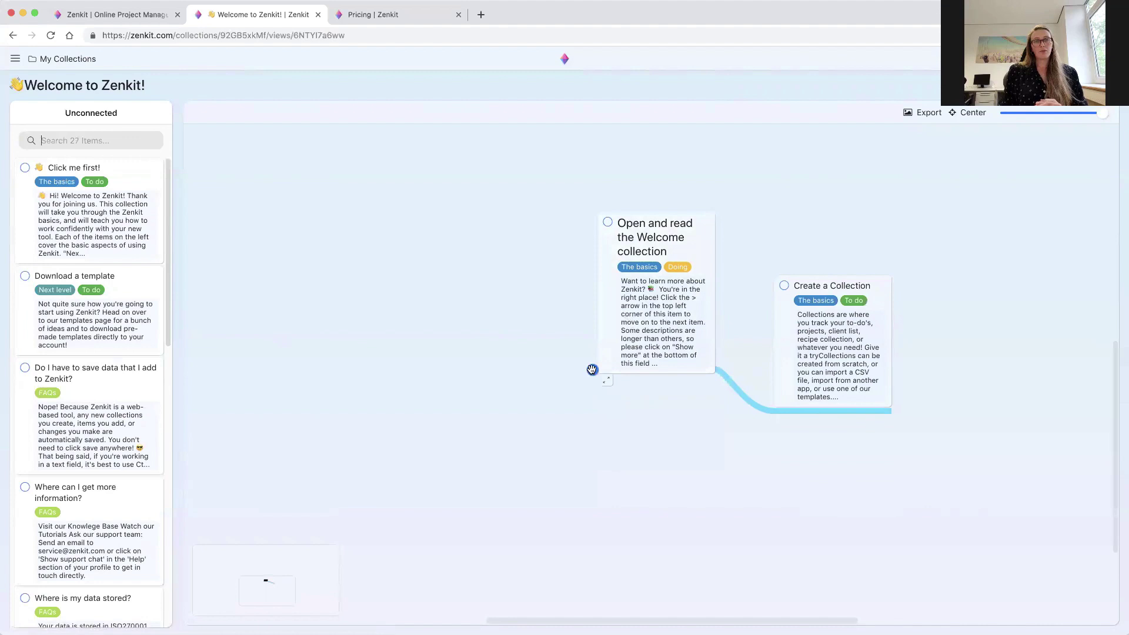
key(Tab)
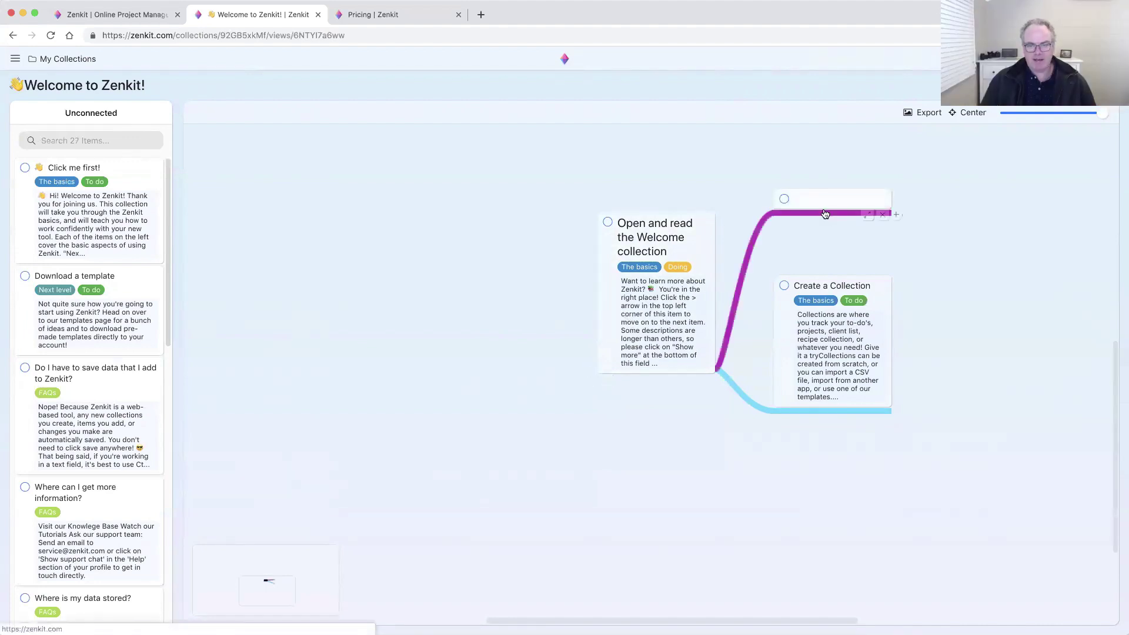
text(next item)
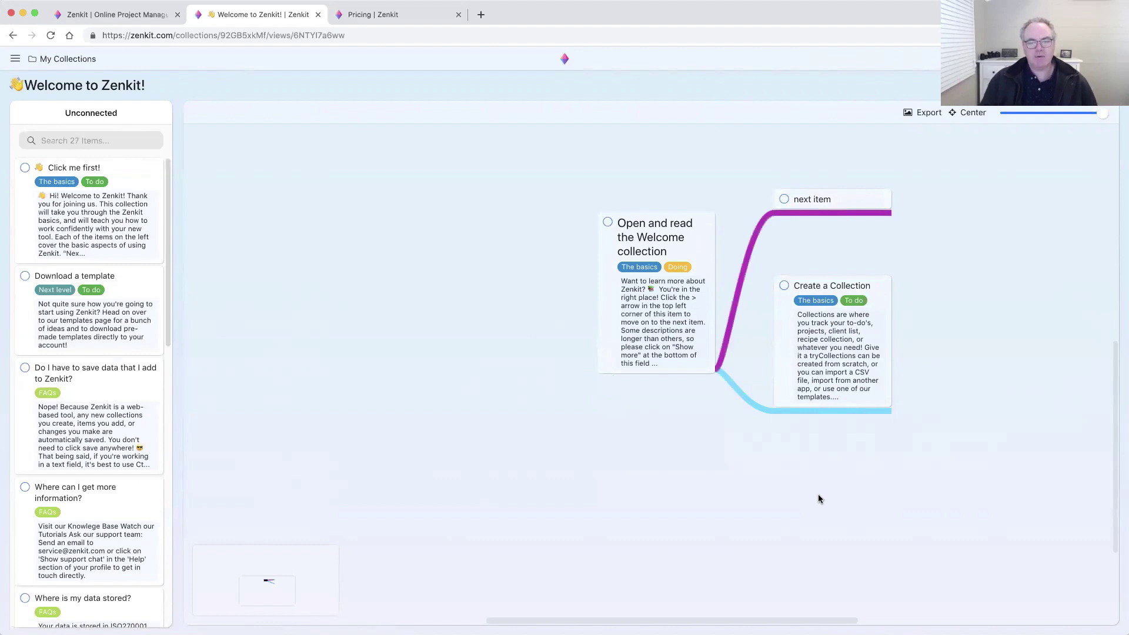
click(848, 201)
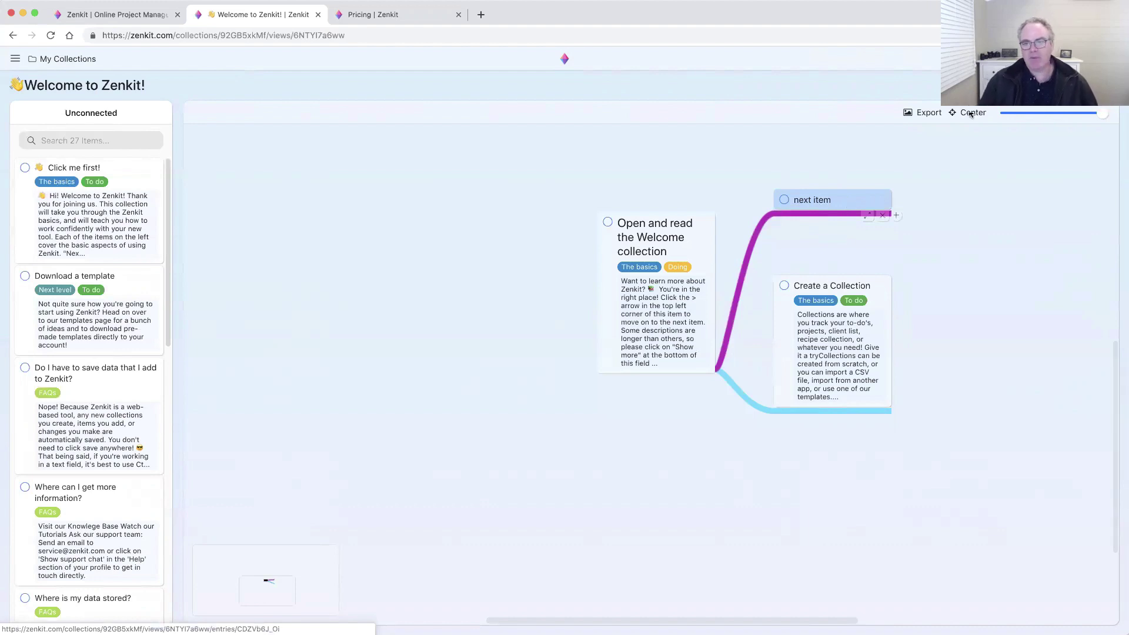
Step: Switch to the Kanban view and move "next item" from No Difficulty to the start of The basics
click(970, 85)
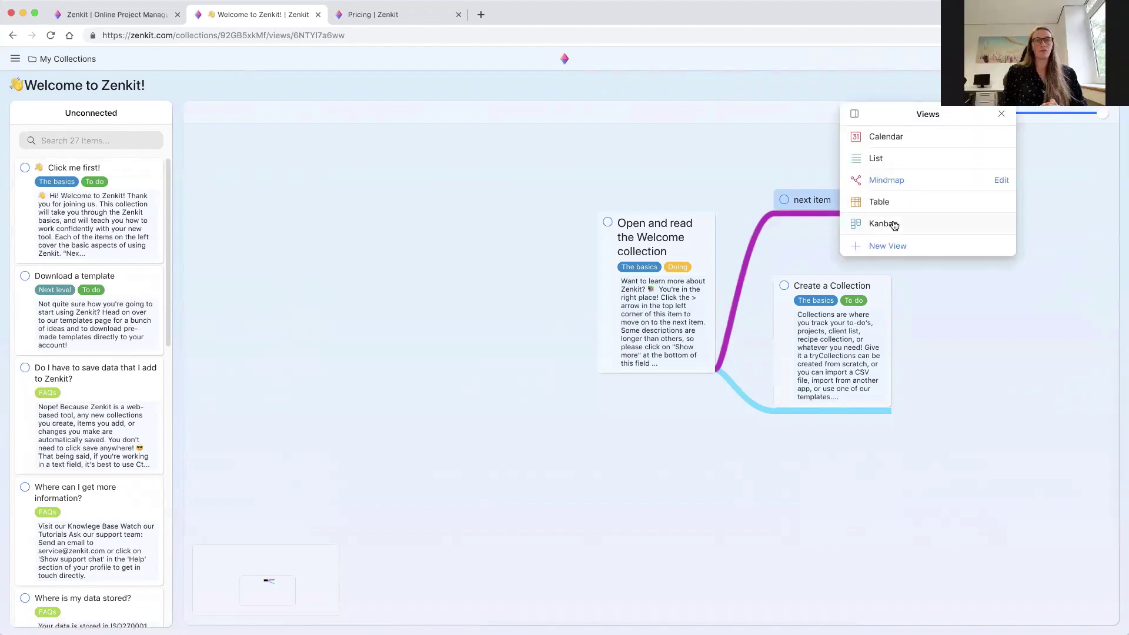
click(891, 222)
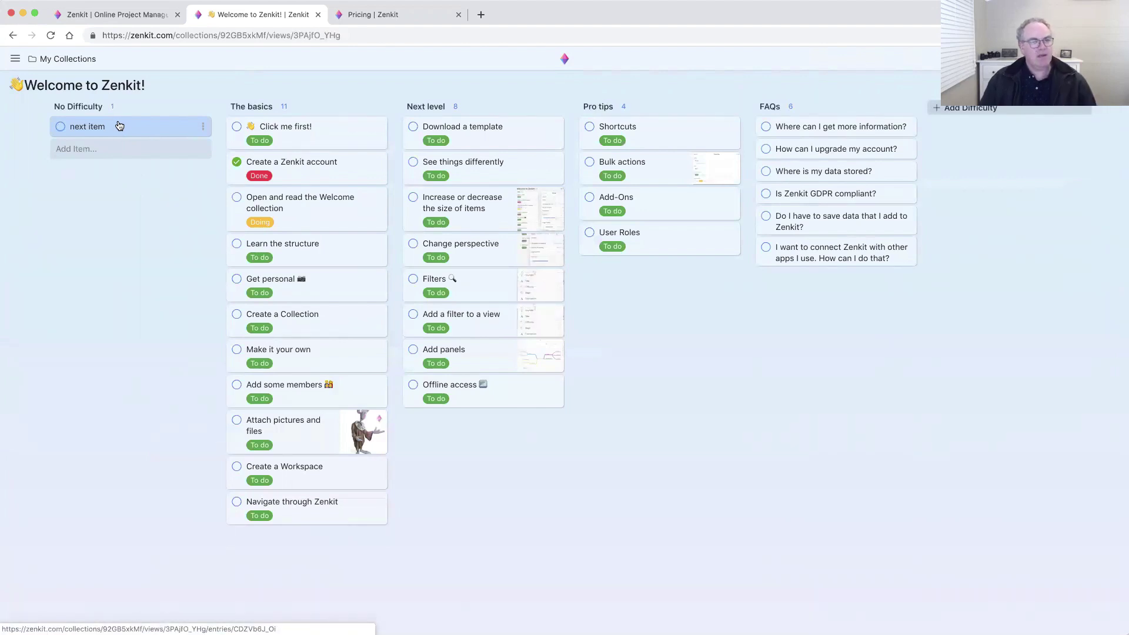
drag(119, 125, 302, 129)
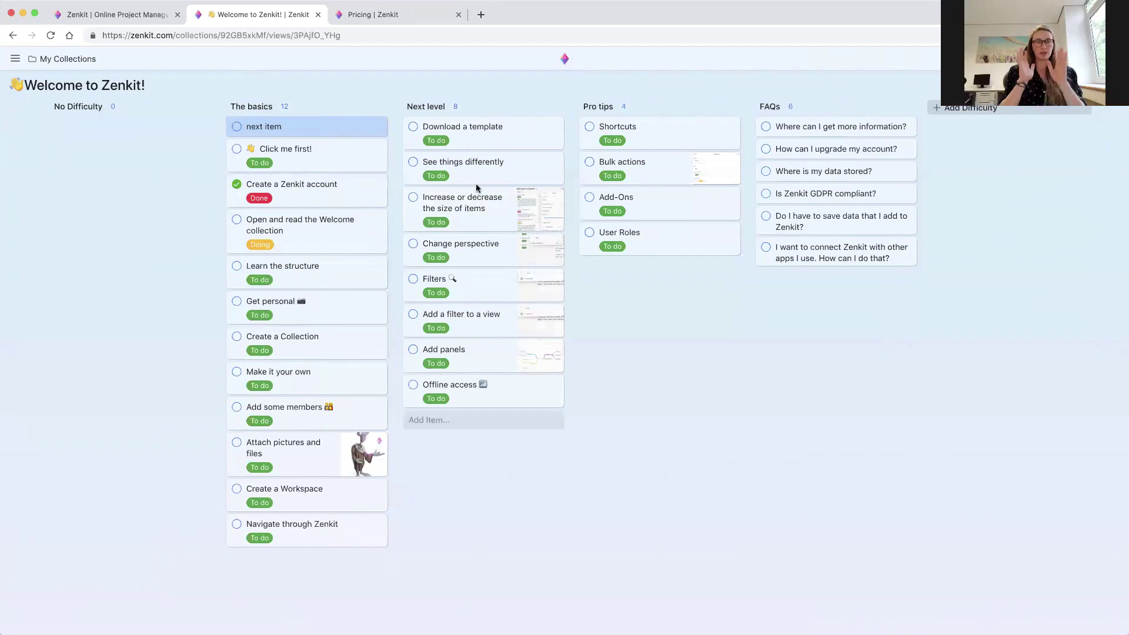
Step: Read the FAQ items on getting more information, where data is stored, and whether added data must be saved
click(832, 128)
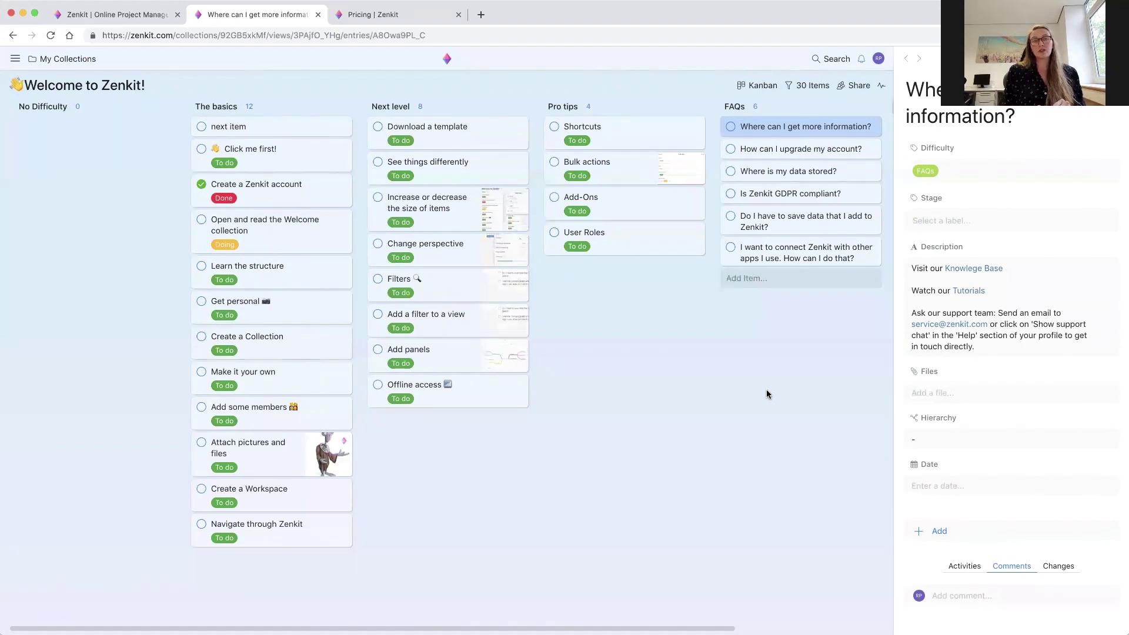
click(791, 172)
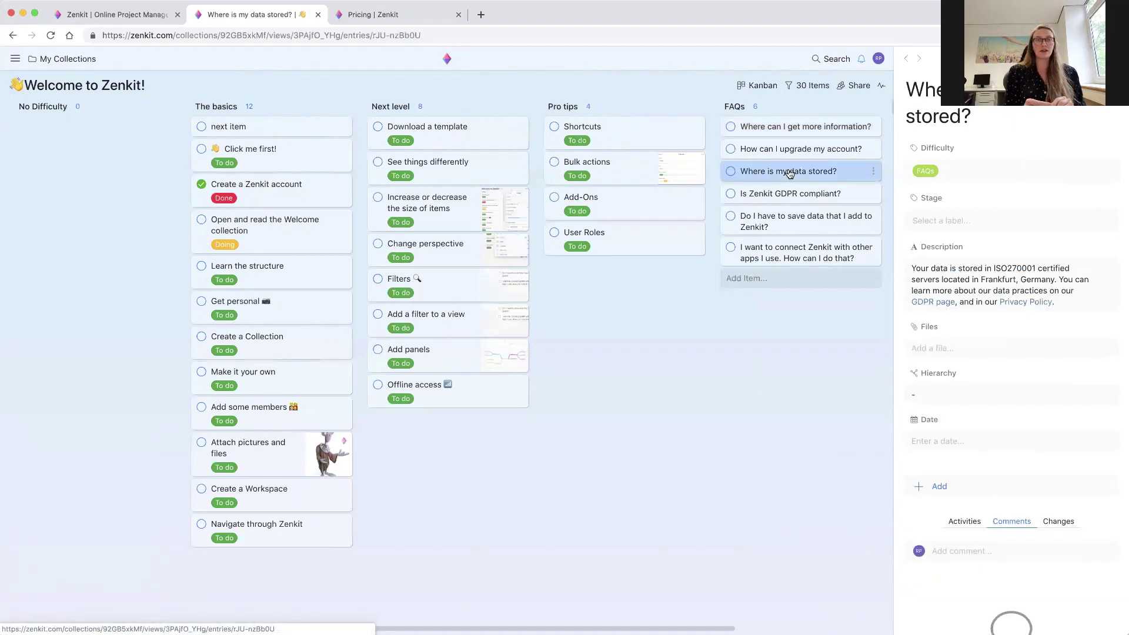
click(781, 220)
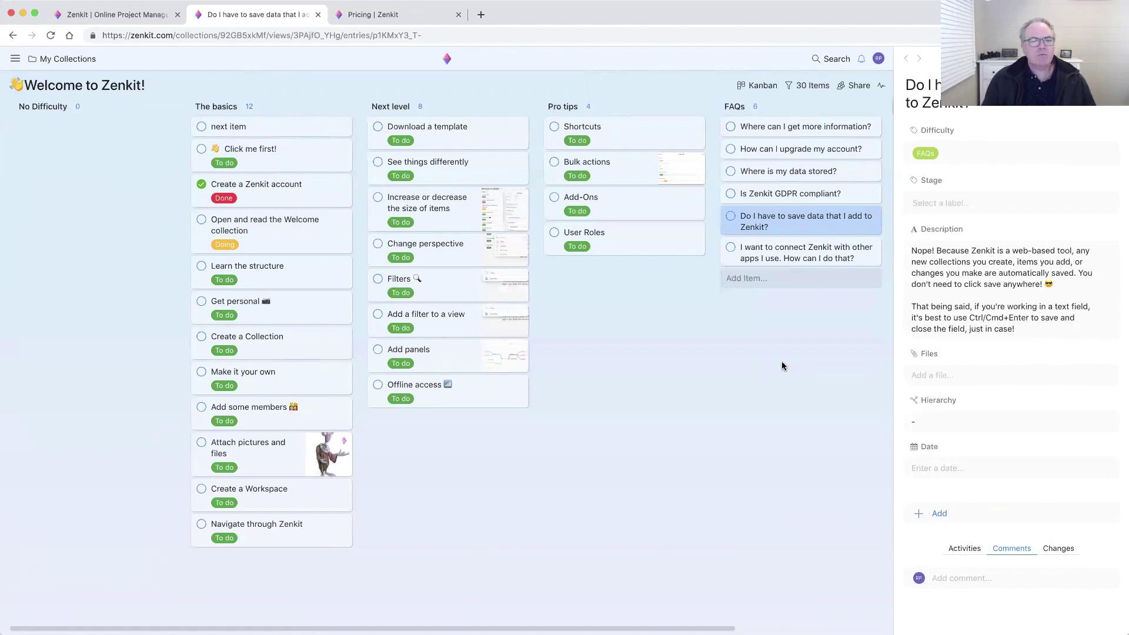
Step: Start a new custom field from "next item" and name it "Team member"
click(283, 131)
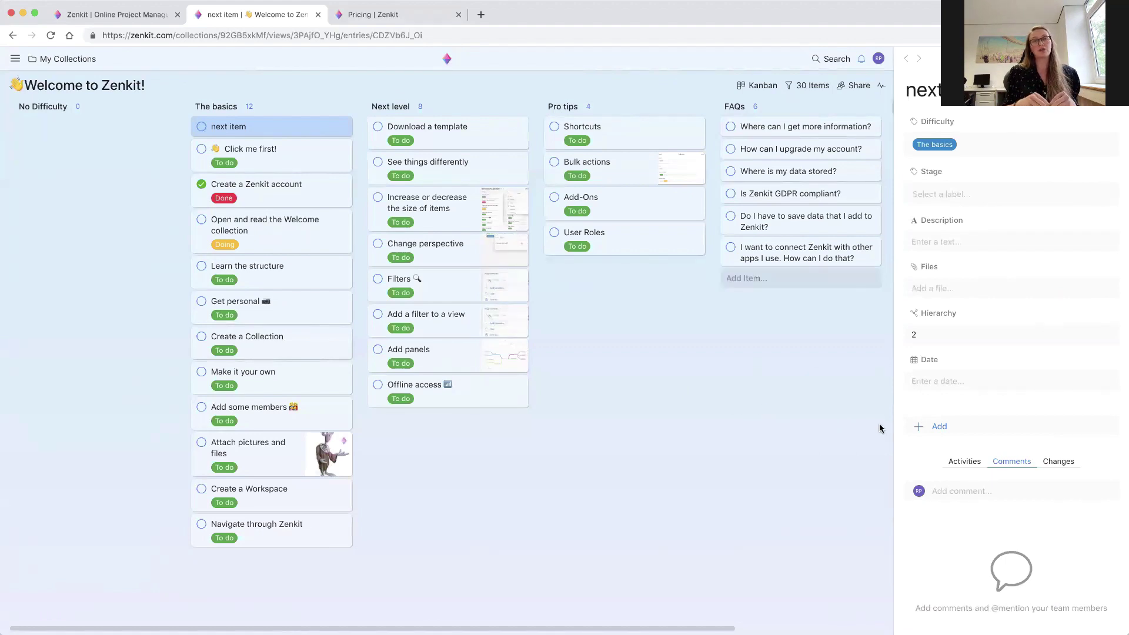
click(940, 428)
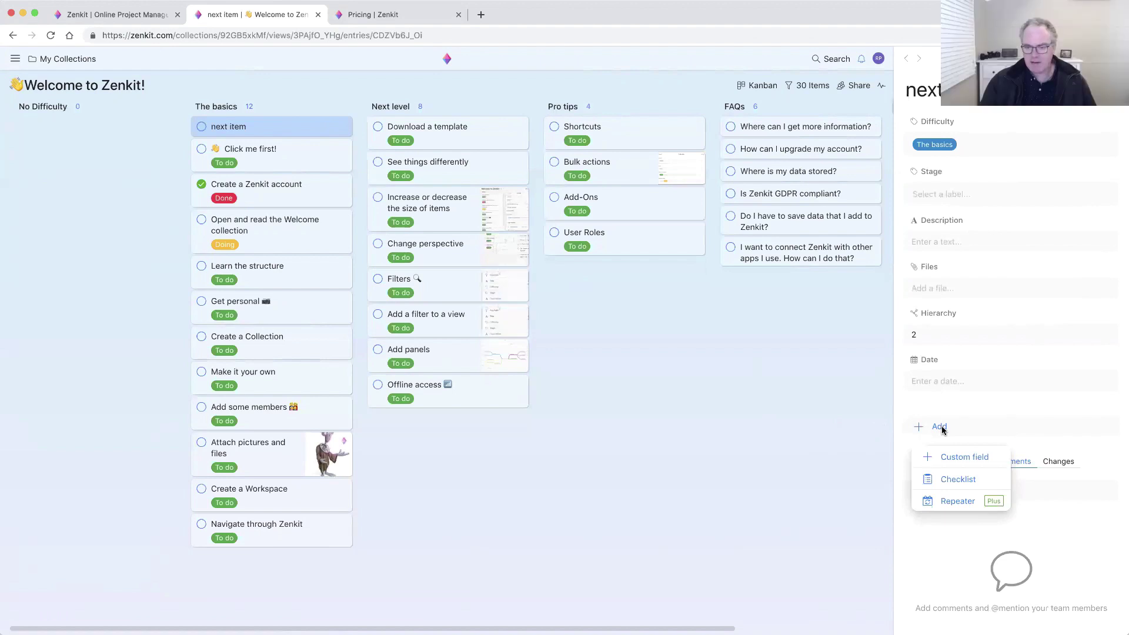
click(952, 457)
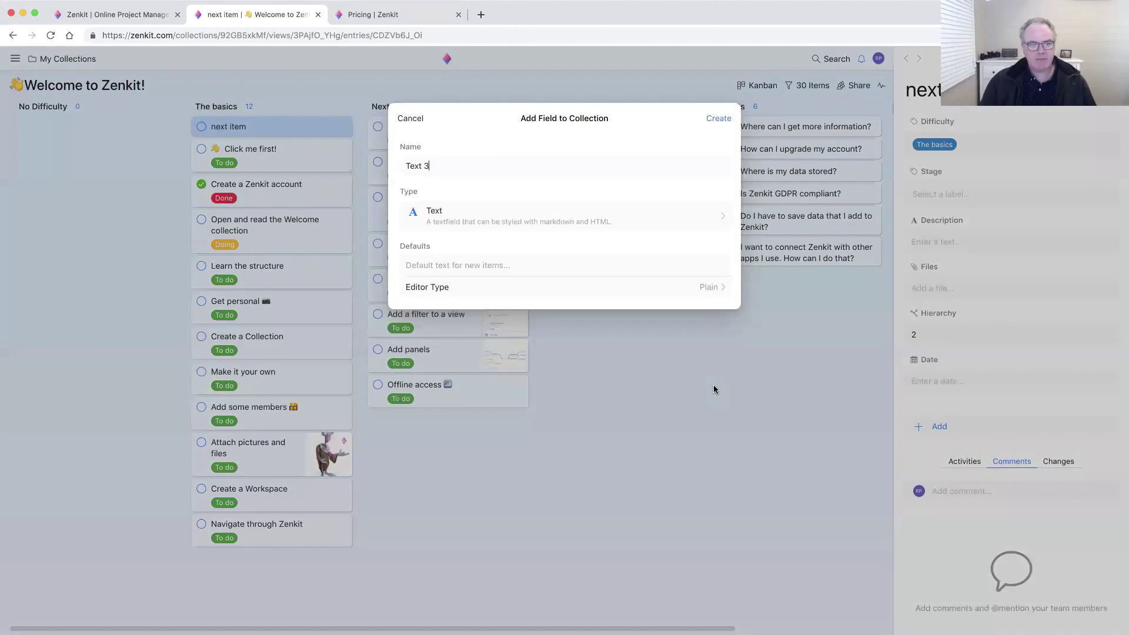
drag(435, 163, 406, 164)
text(Team member)
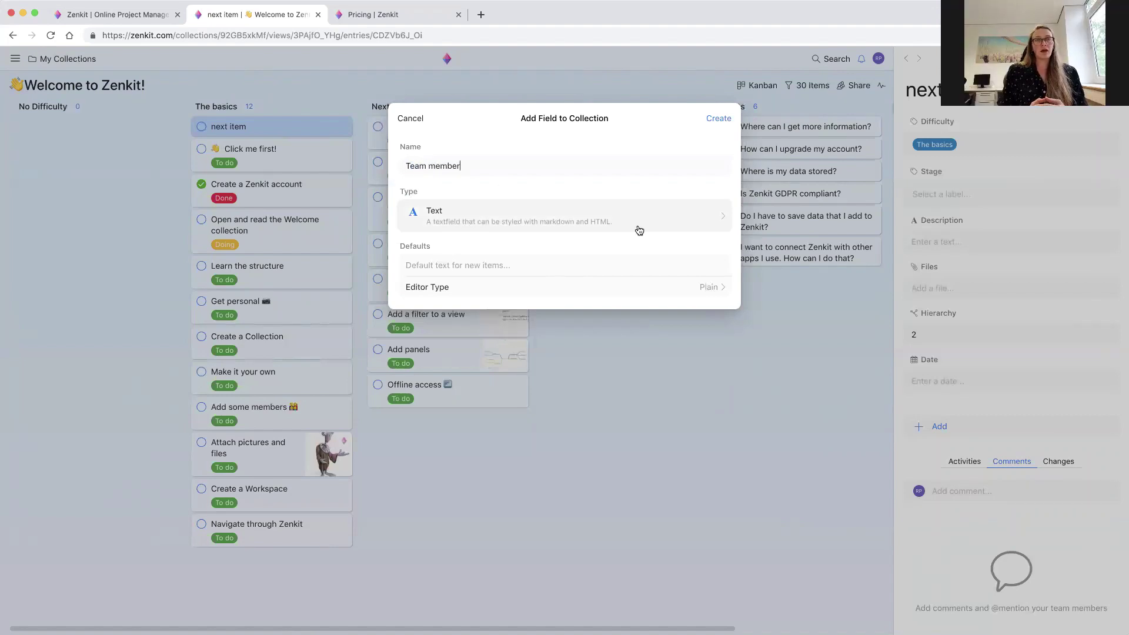
Step: Review the available field types, choose Members for the Team member field, and create it
click(716, 216)
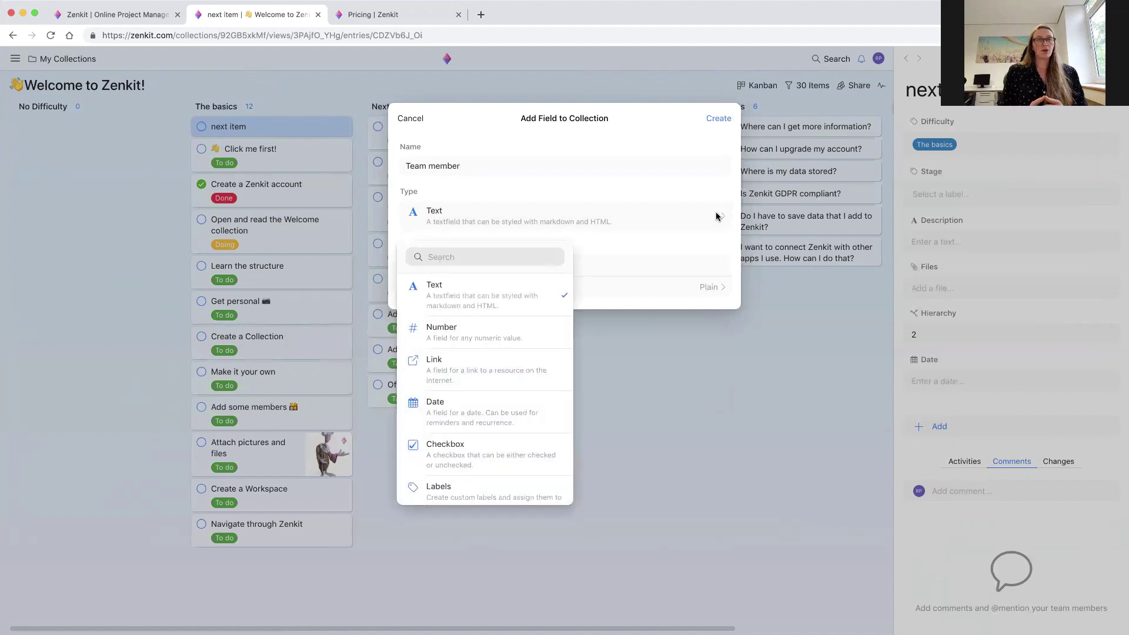
scroll(460, 379, down, 1)
scroll(460, 380, down, 5)
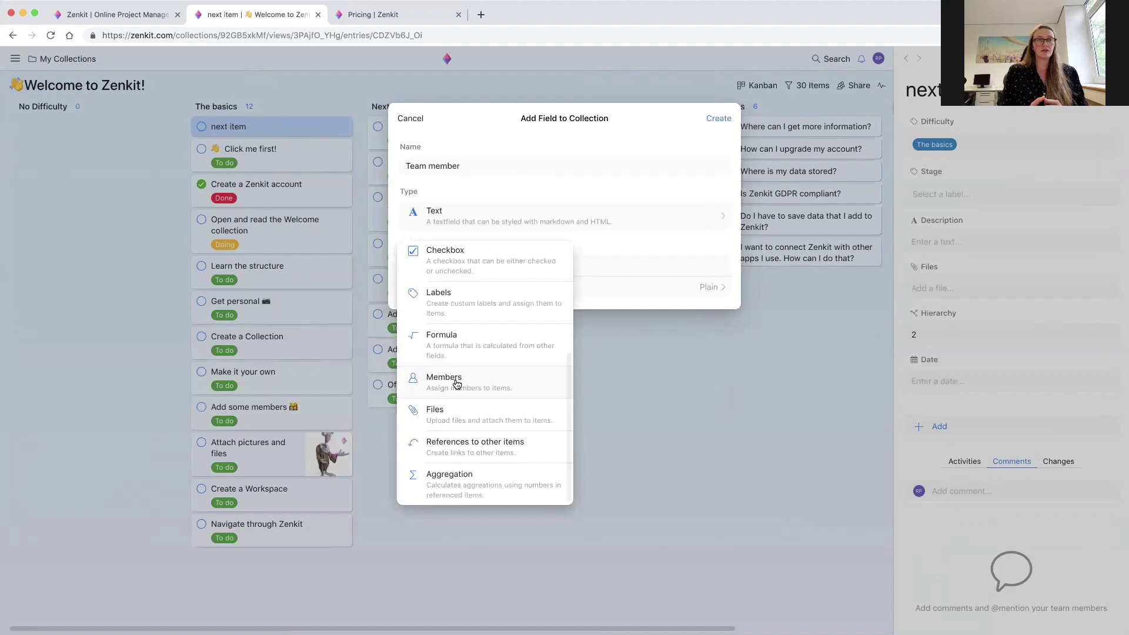
scroll(457, 383, up, 6)
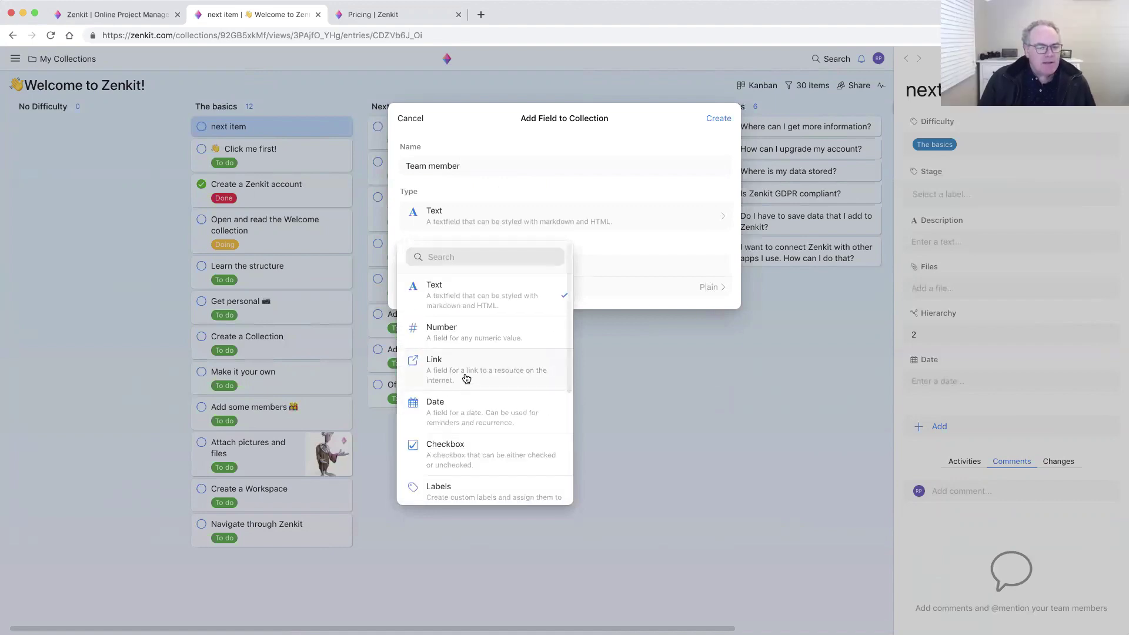
scroll(496, 338, down, 5)
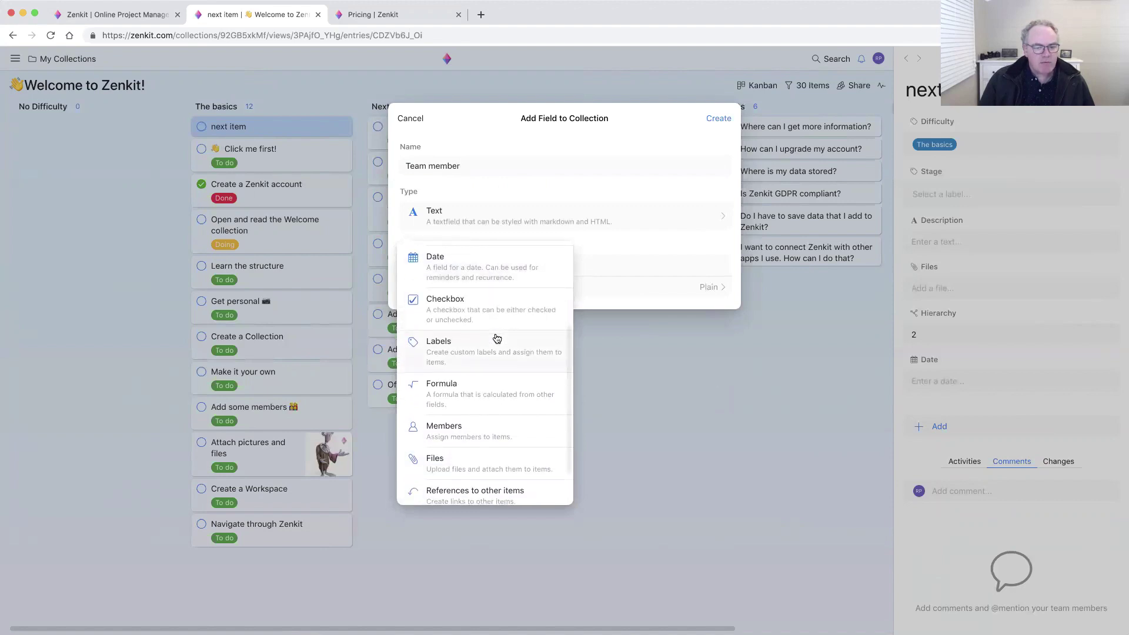
scroll(497, 338, down, 1)
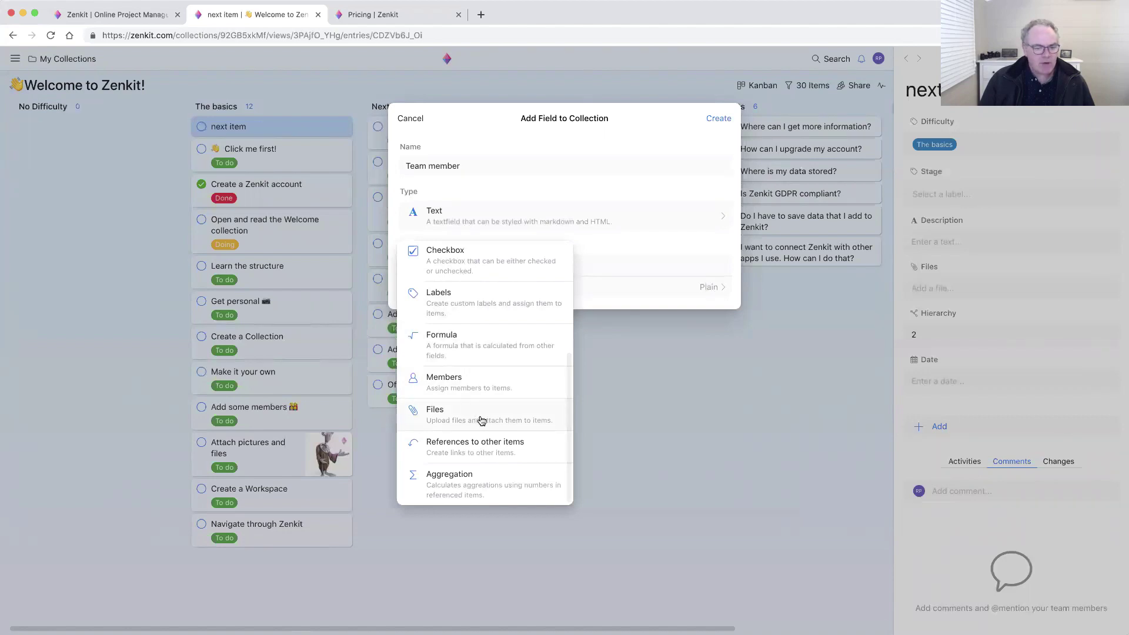
click(469, 382)
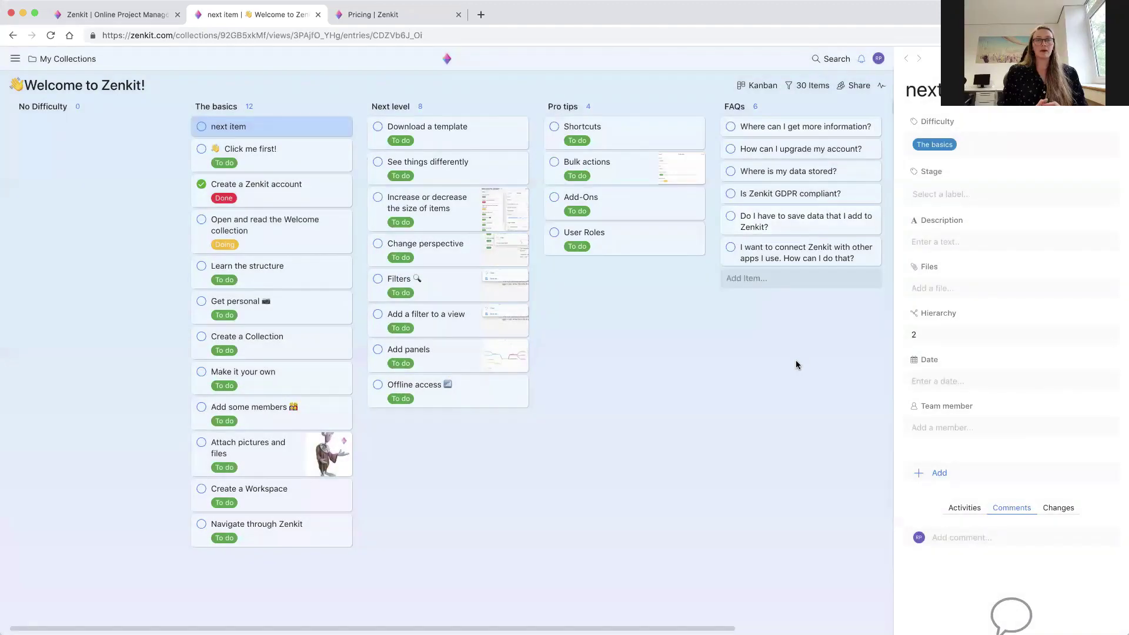
Step: Assign the listed collection member to "next item" in its Team member field and close the item
click(948, 427)
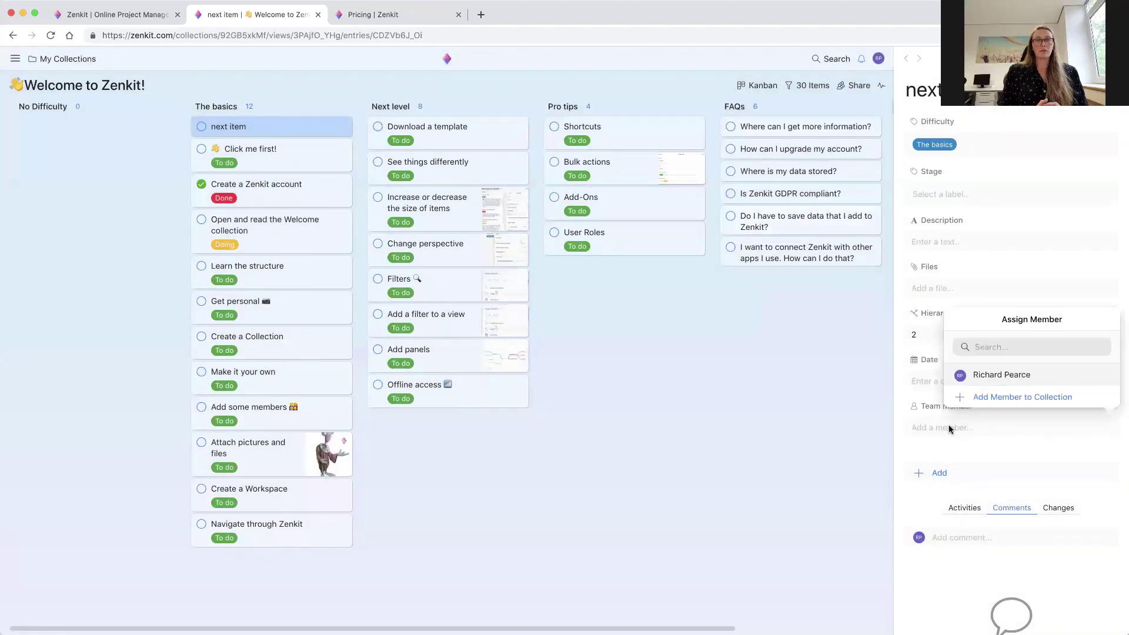
click(979, 374)
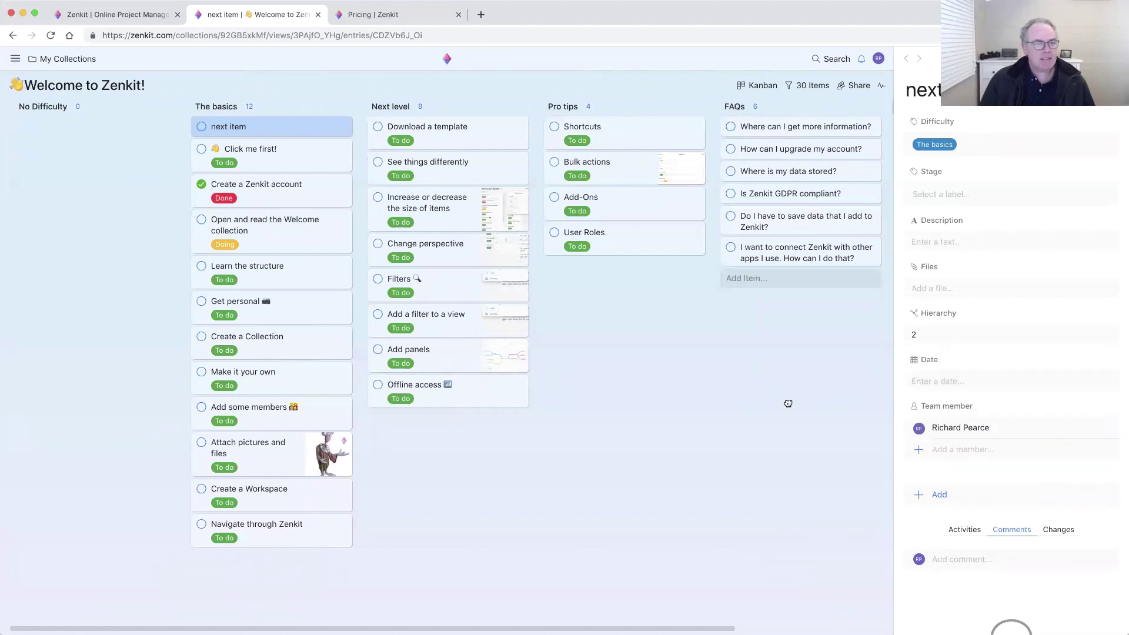
click(788, 403)
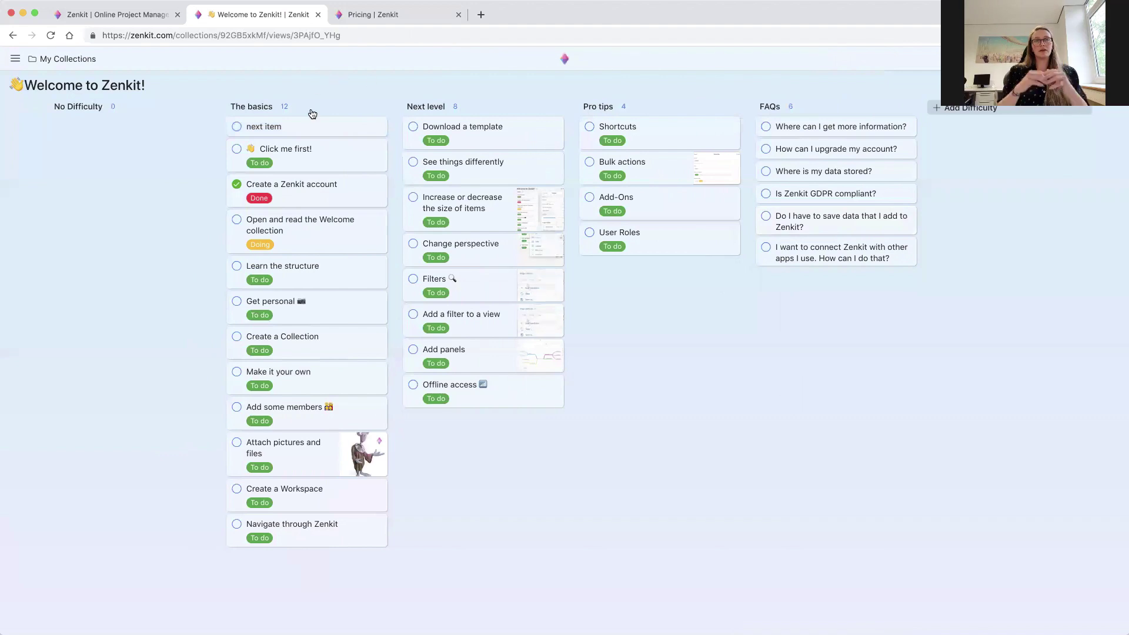
Step: Examine the Team member field in the details of "next item" and "Click me first!"
click(295, 130)
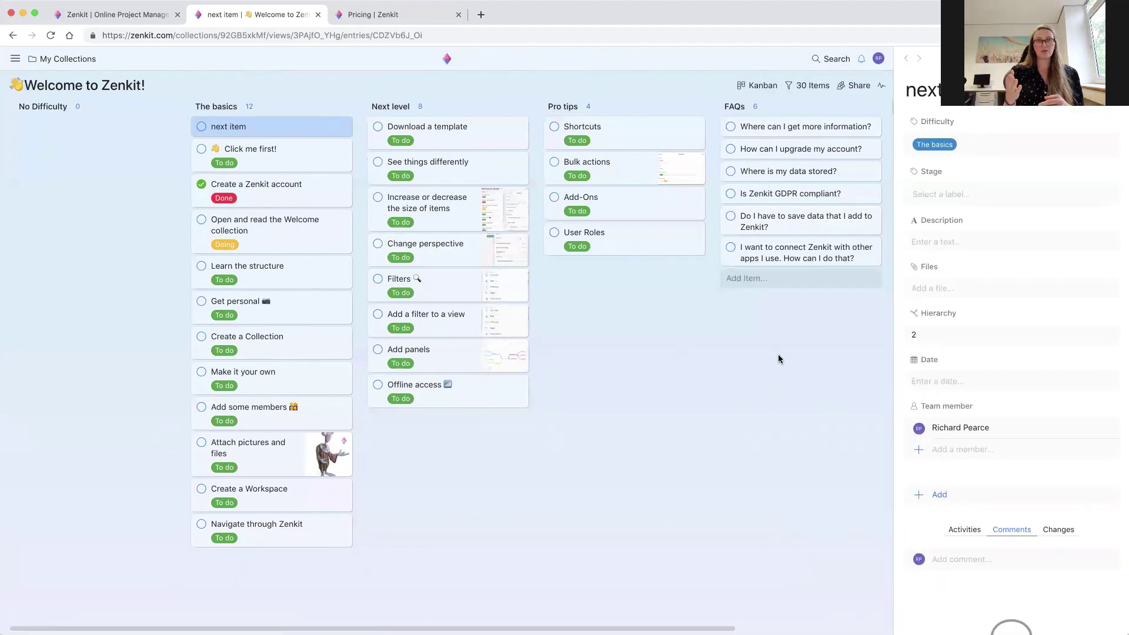
click(290, 163)
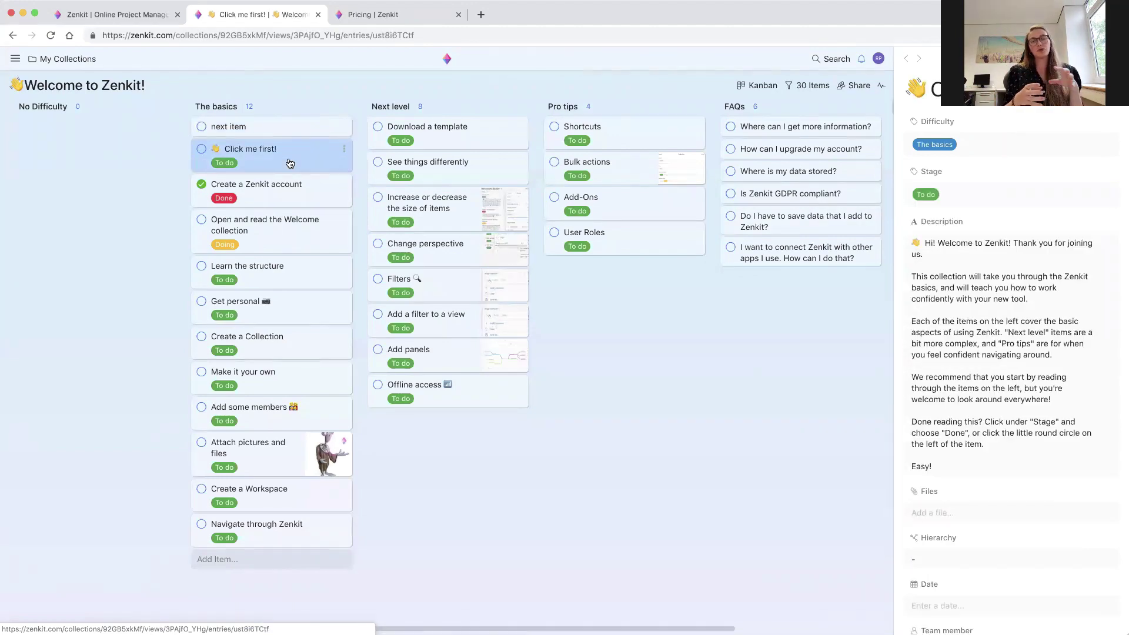
scroll(1066, 474, down, 1)
scroll(1067, 474, down, 3)
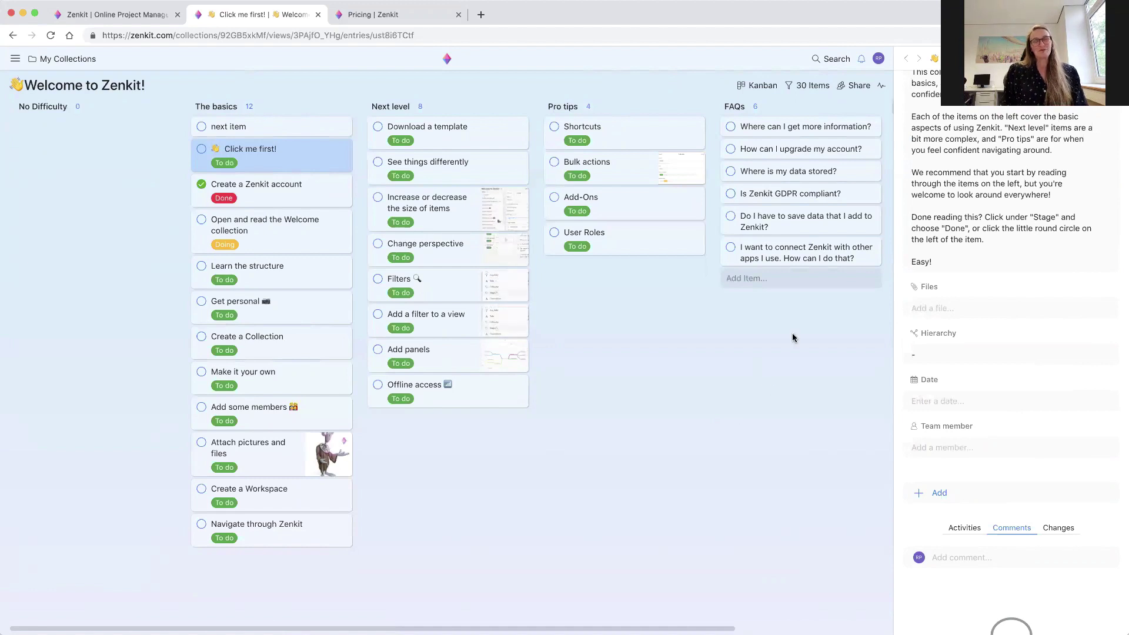
Step: Switch to the Table view and sort the items by the Team member column
click(757, 86)
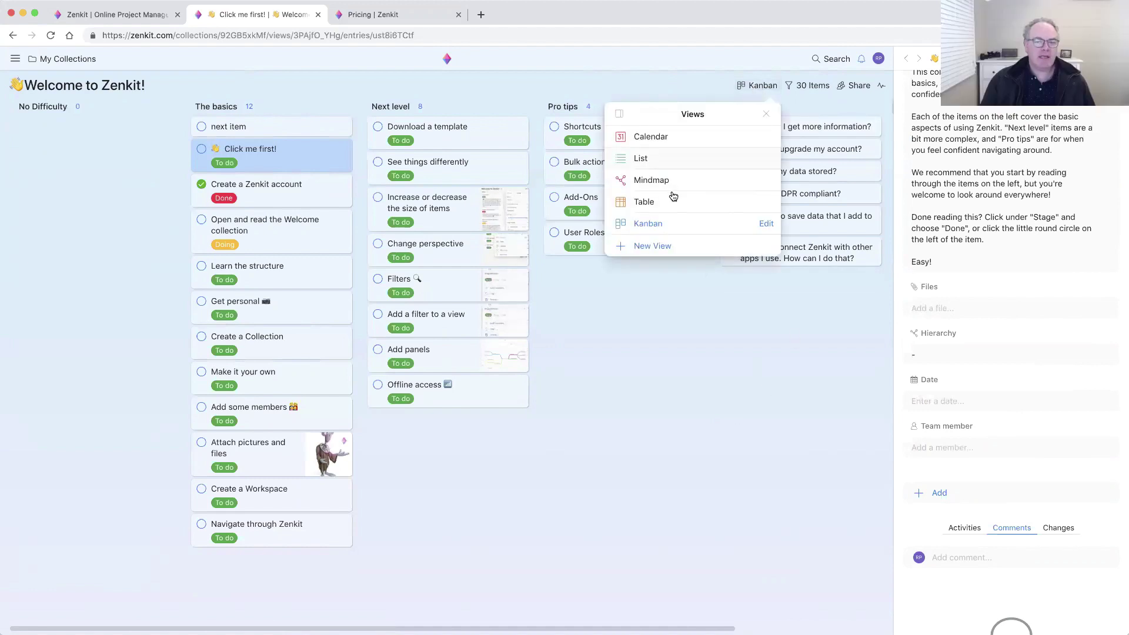
click(656, 202)
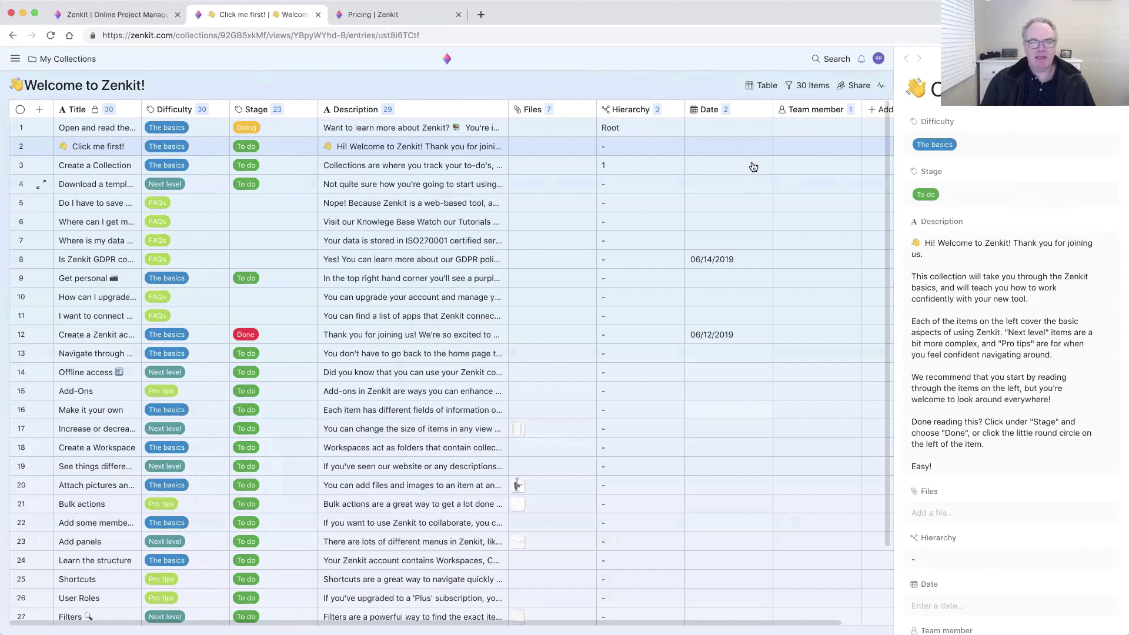
click(812, 112)
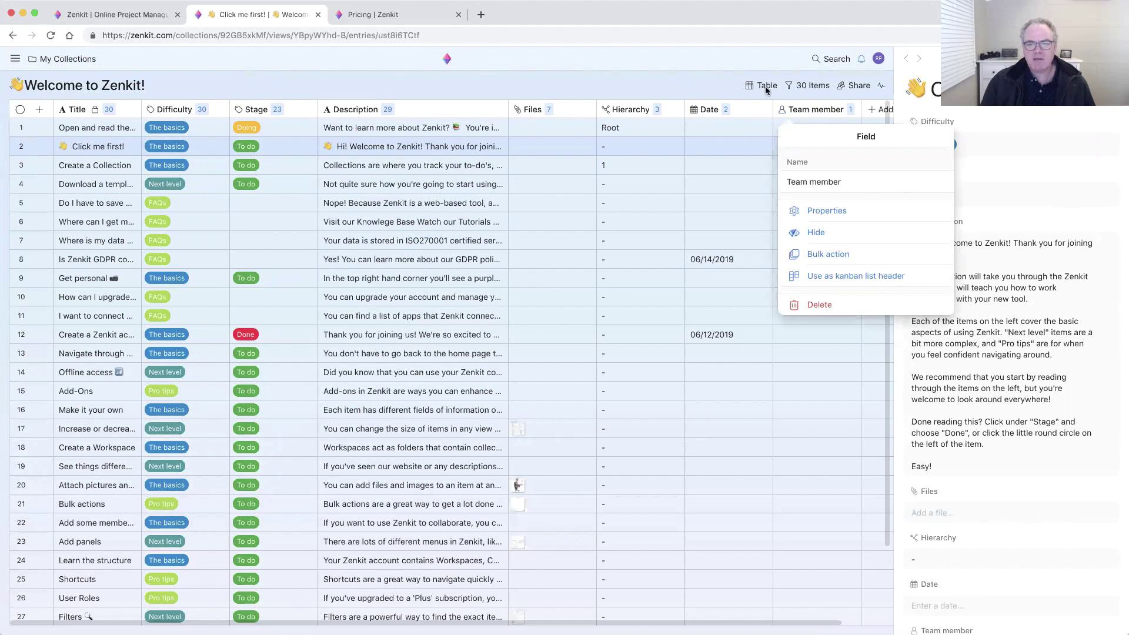
click(718, 59)
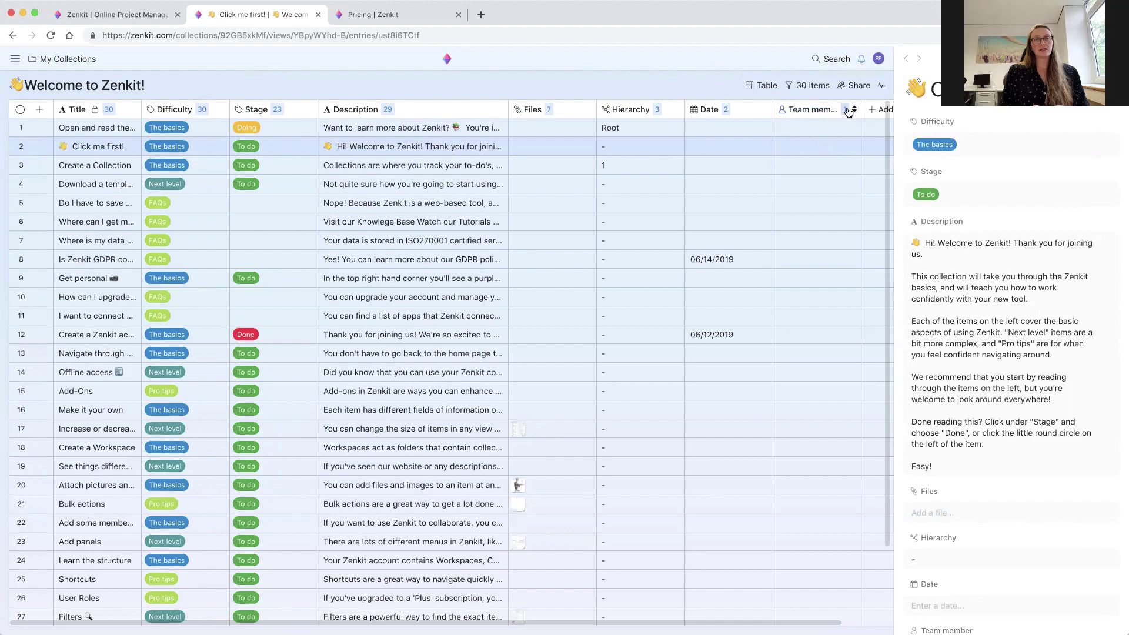
scroll(807, 135, right, 2)
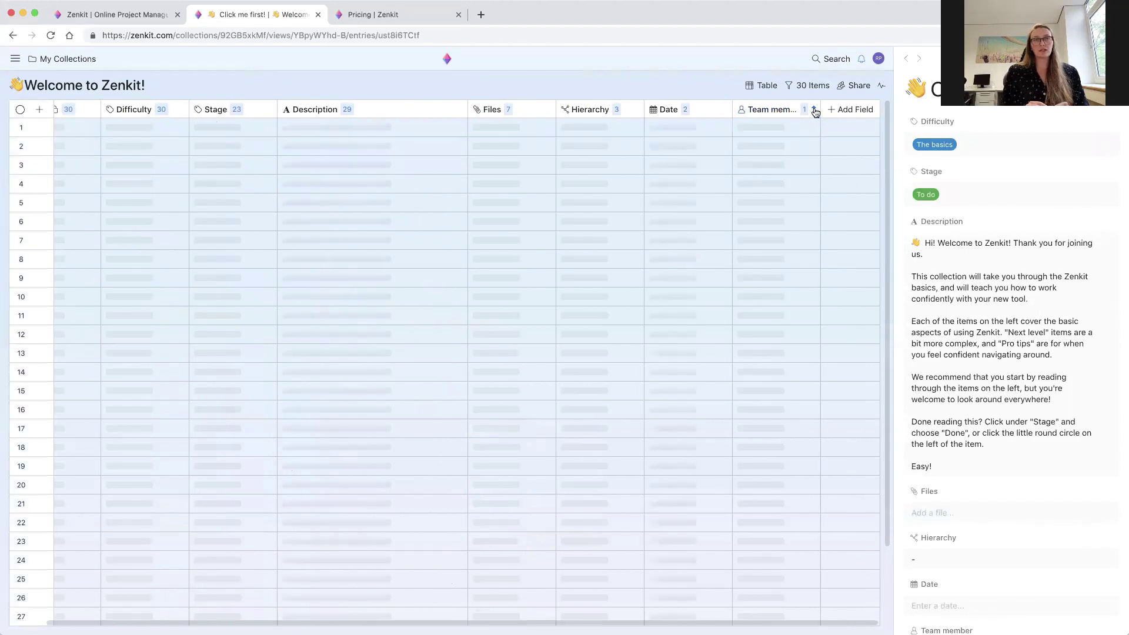
click(815, 112)
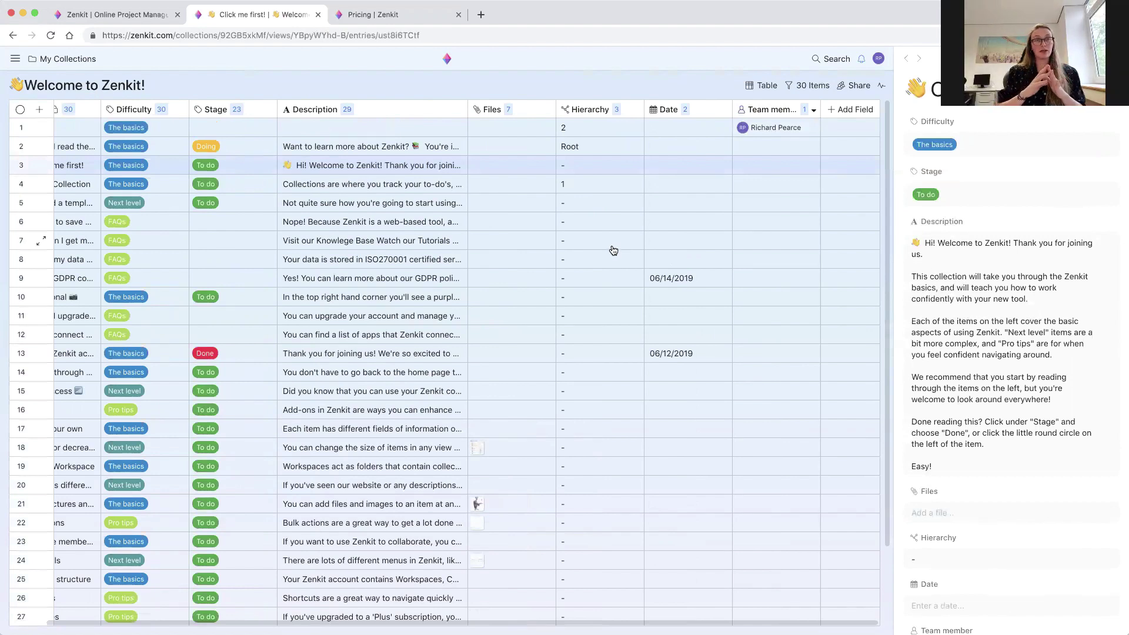
Step: Filter the table with a "Team member contains" condition set to the listed collection member
click(802, 89)
click(752, 163)
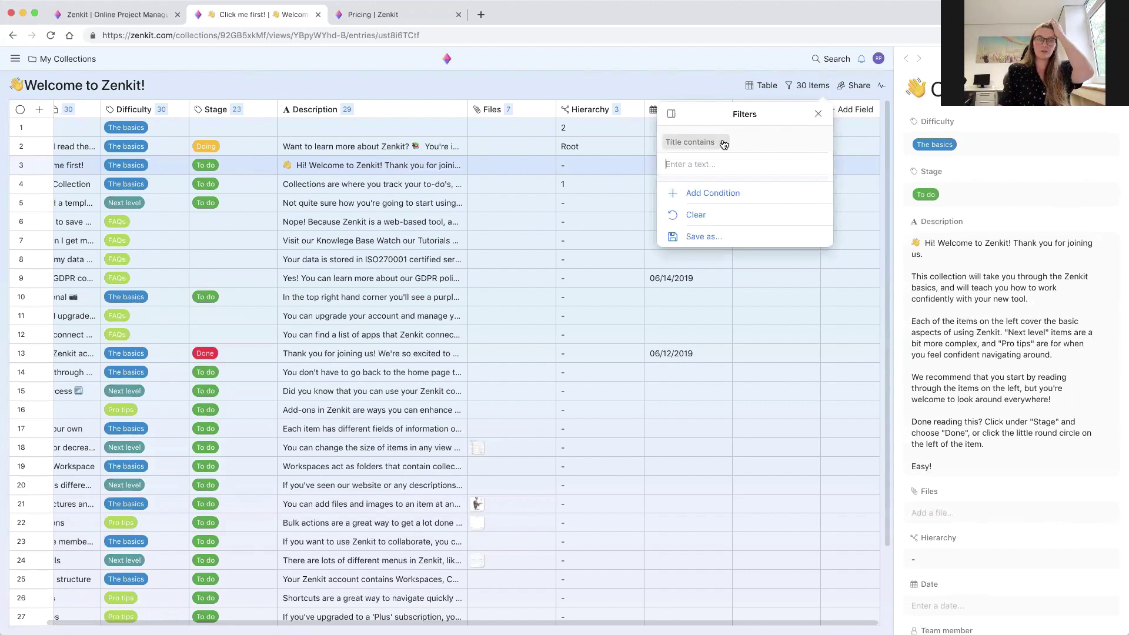
click(715, 192)
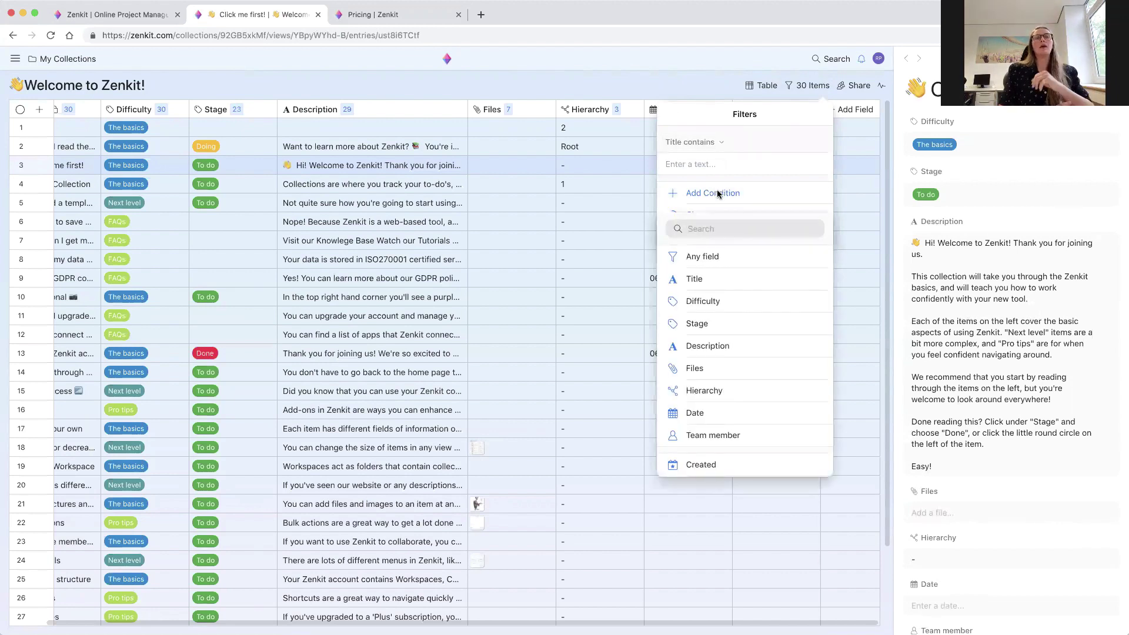
click(713, 434)
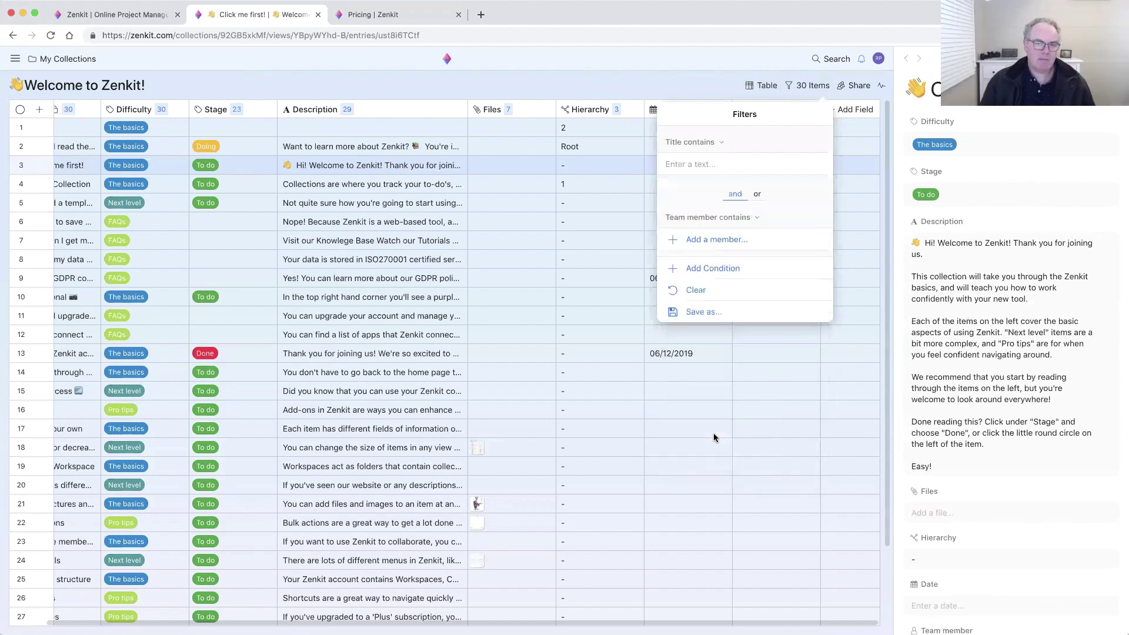
click(727, 240)
click(709, 169)
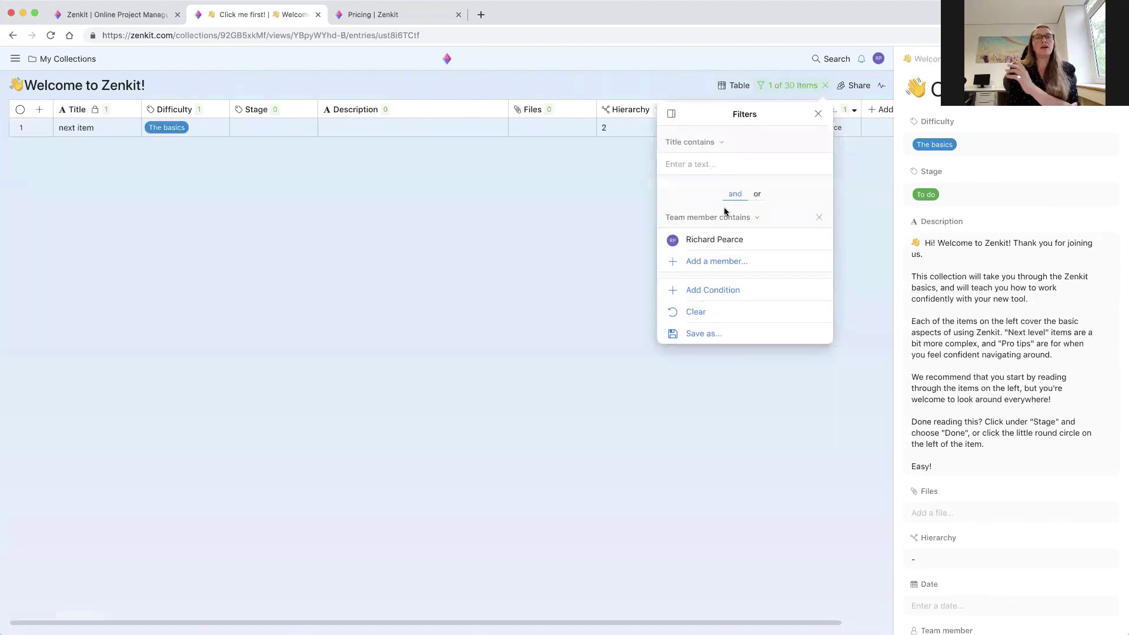
click(818, 114)
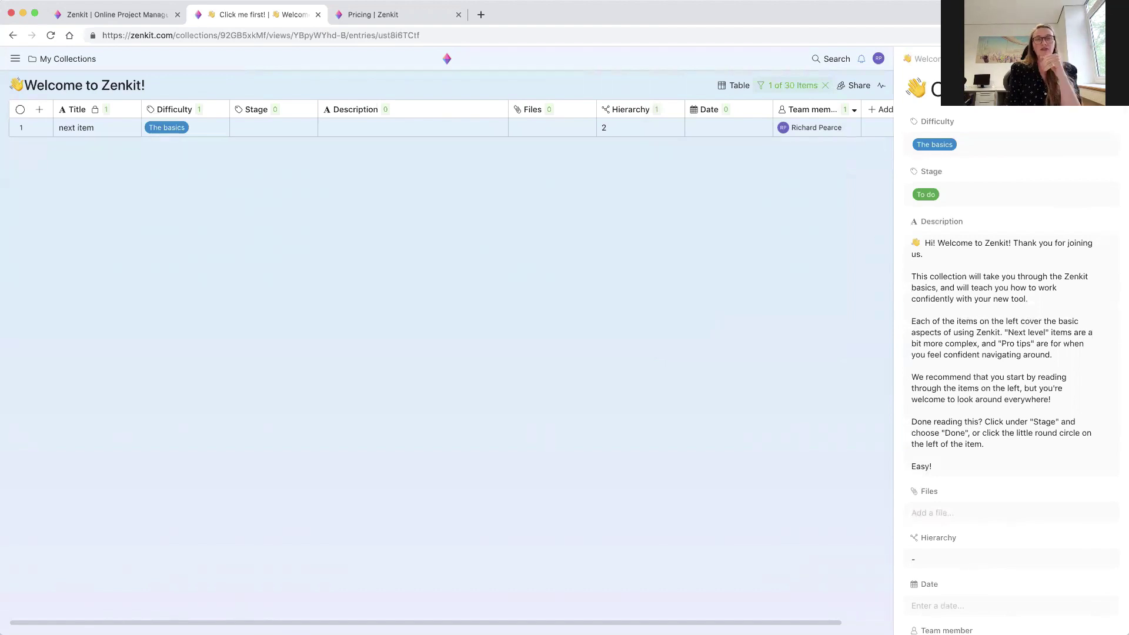
Step: Close the open item's details and switch the collection back to the Kanban view
click(1113, 59)
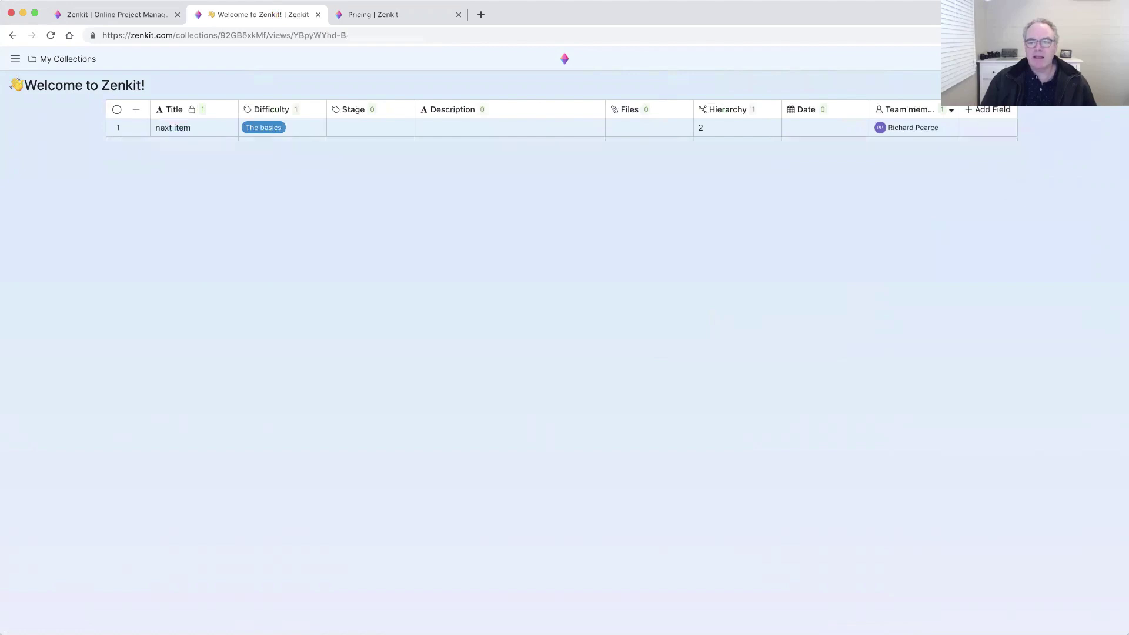
click(977, 86)
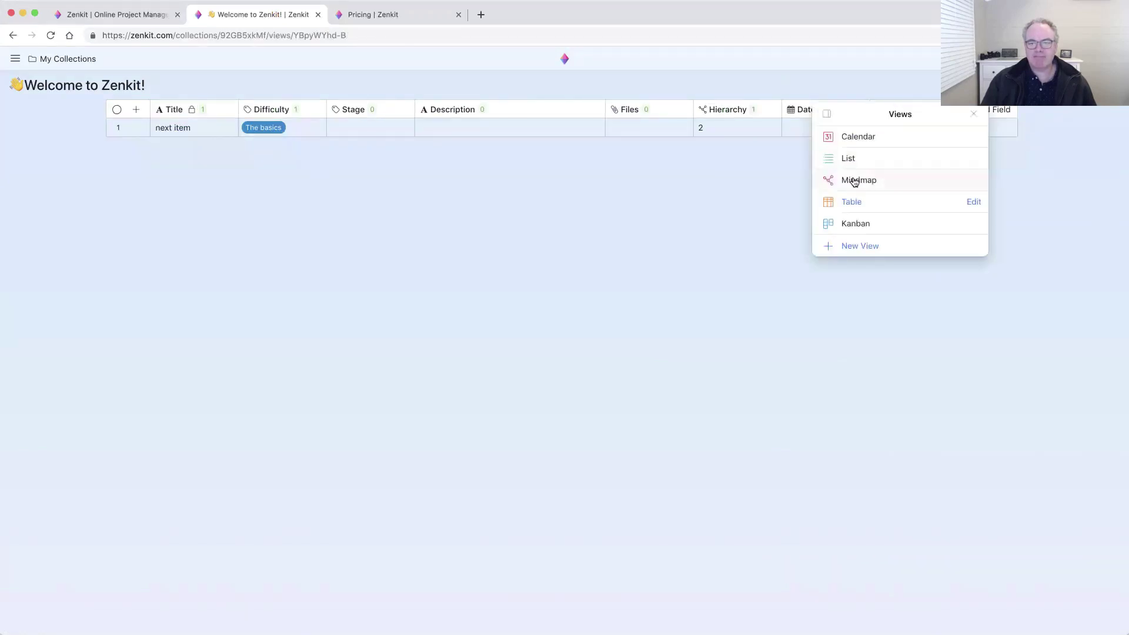
click(856, 223)
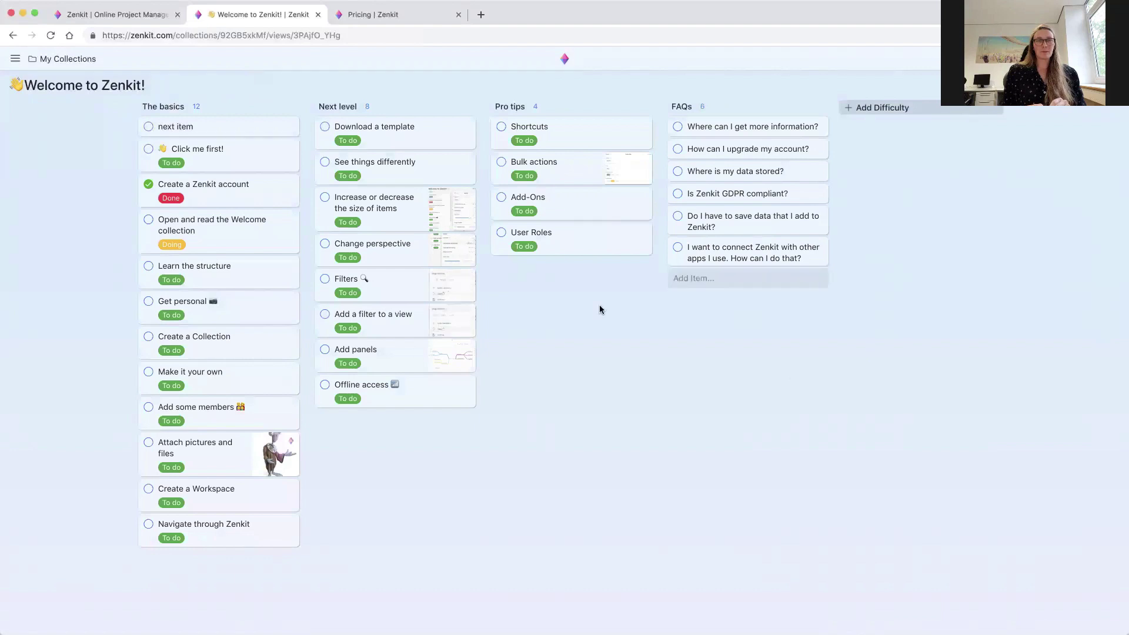
Step: Start a new custom field of type Formula from the details of "next item" and bring up its available functions
click(235, 127)
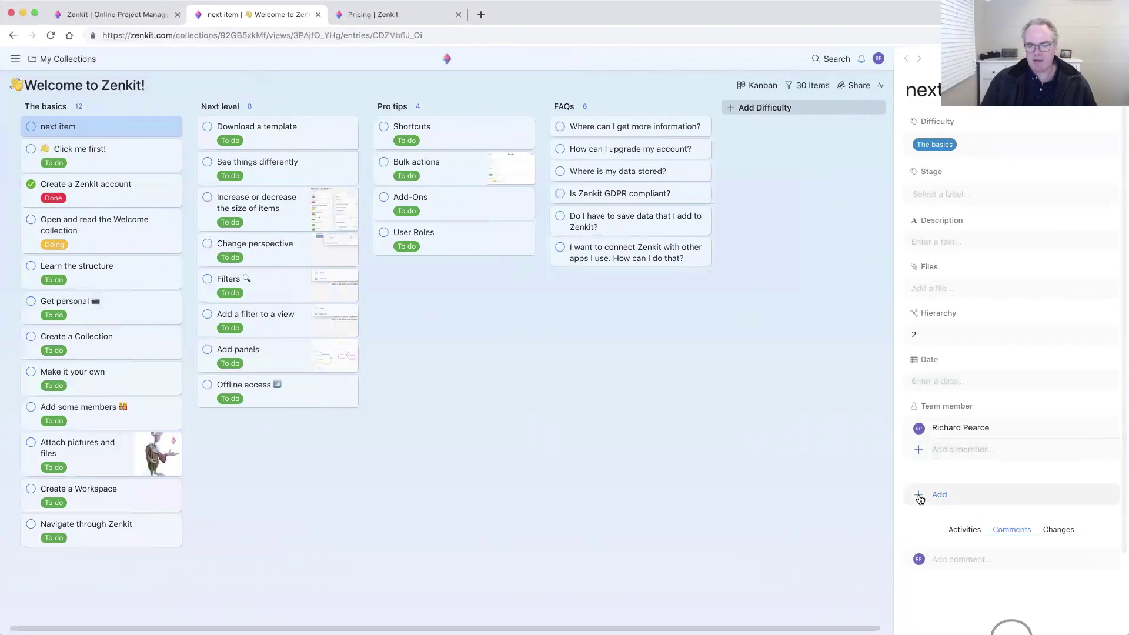
click(920, 499)
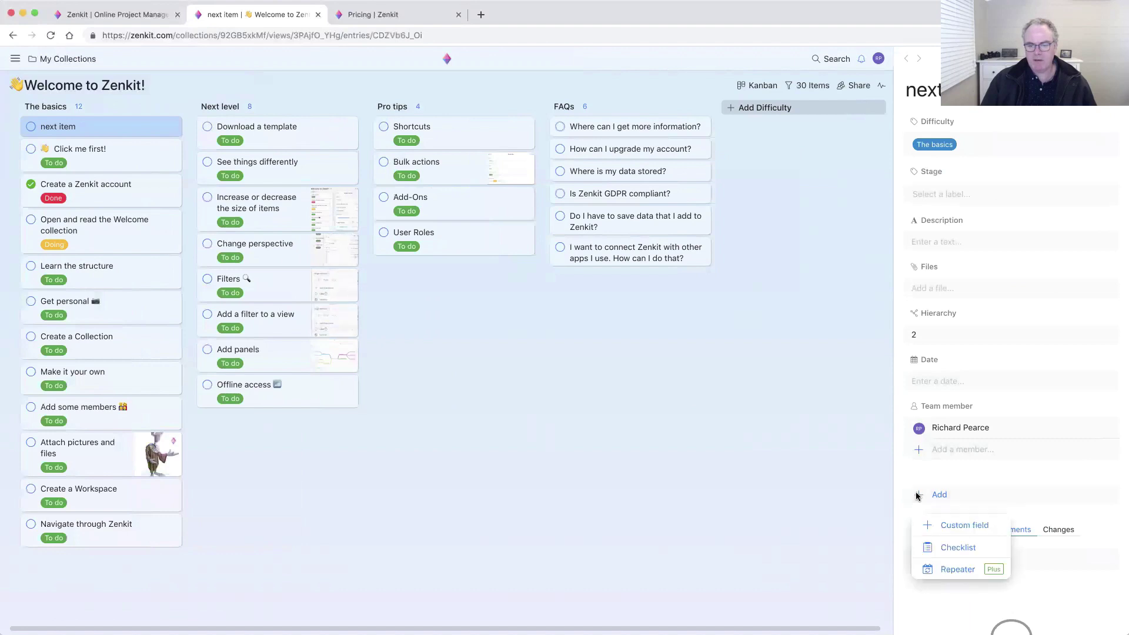
click(942, 523)
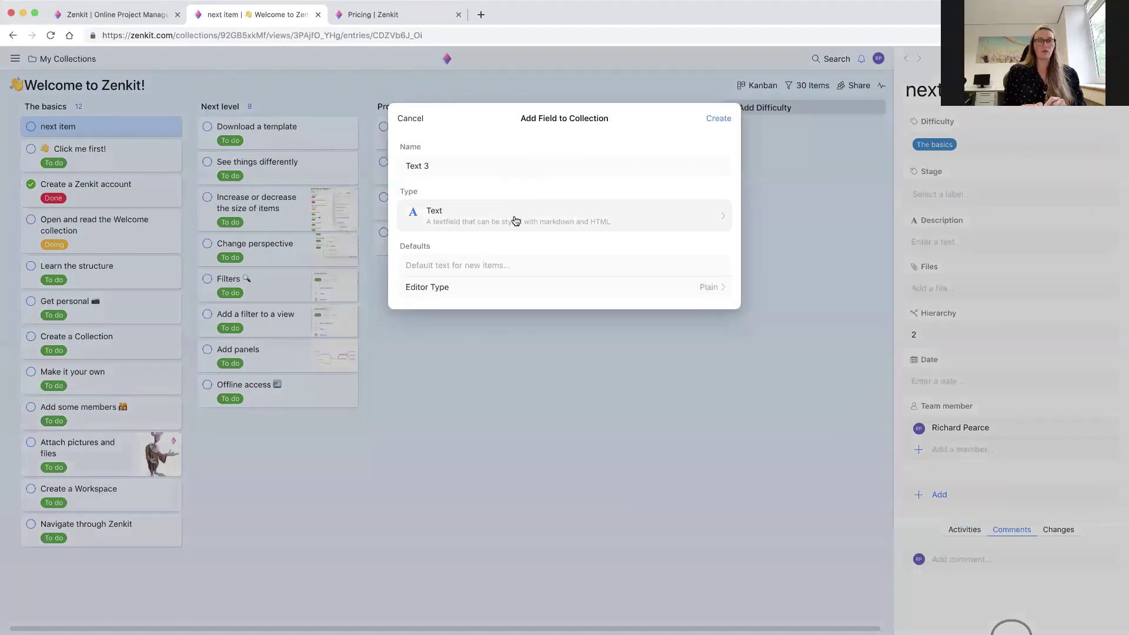
click(514, 222)
scroll(480, 348, down, 3)
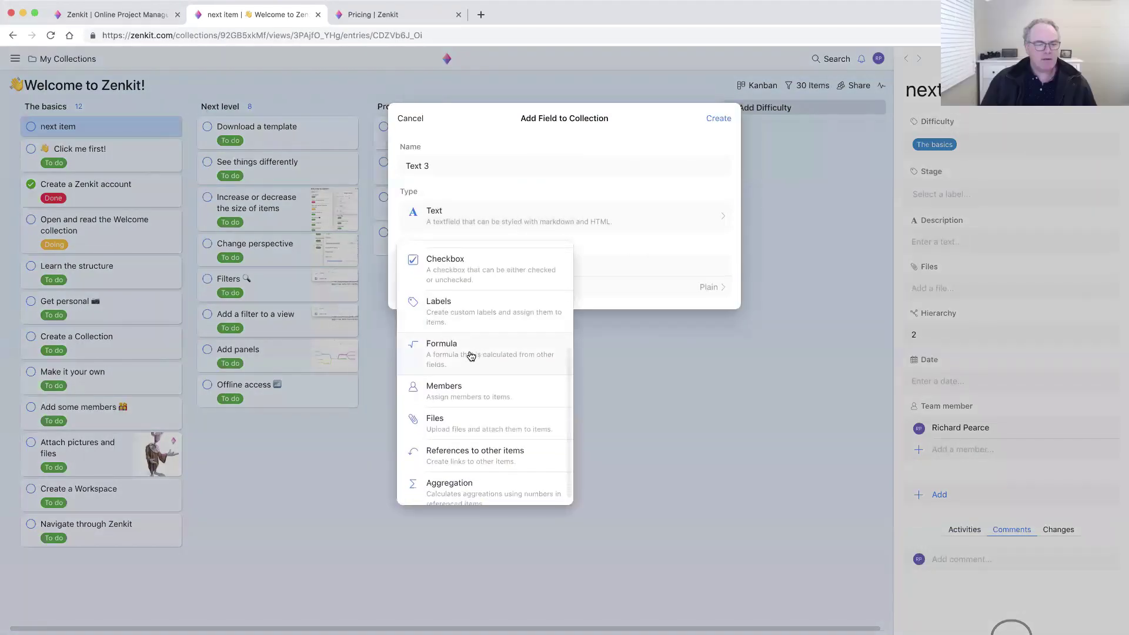
click(468, 356)
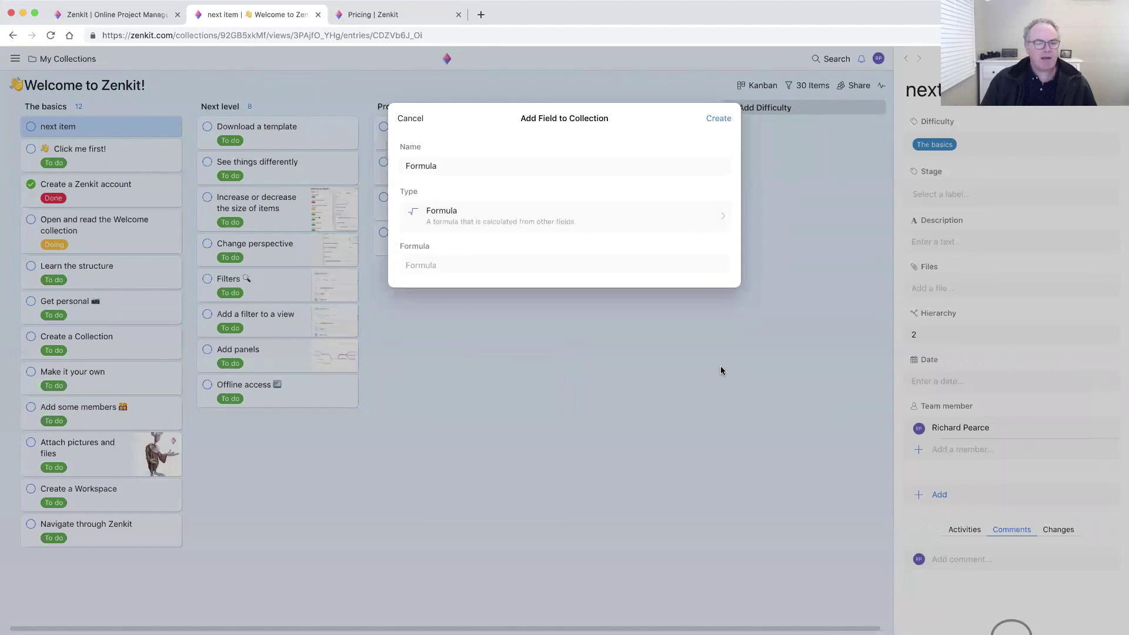
click(429, 264)
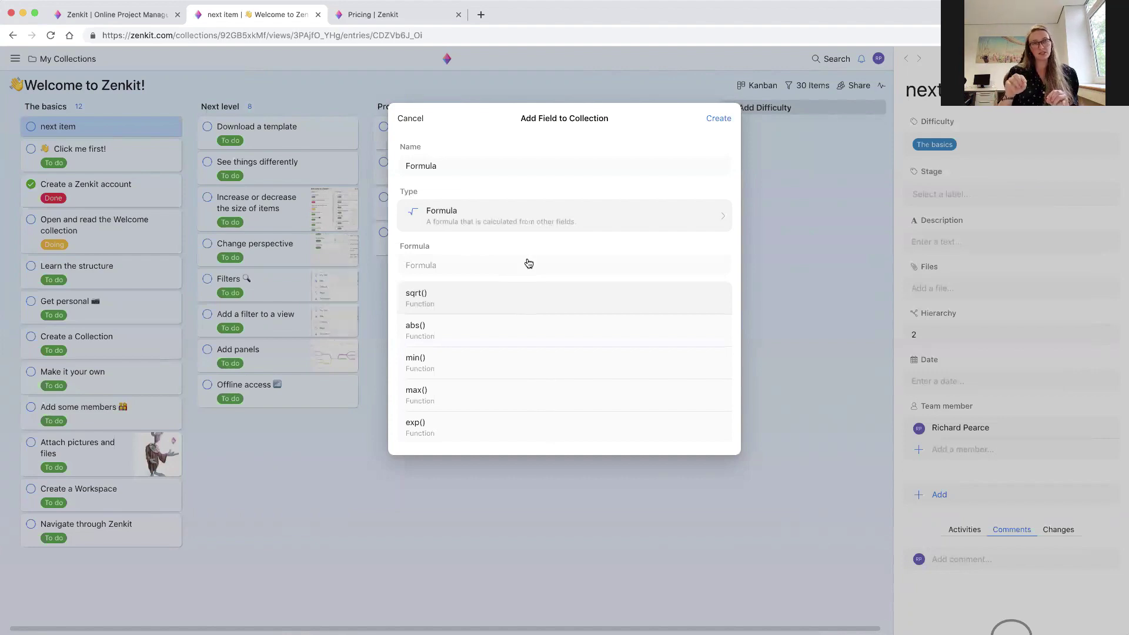
Step: Look through the available field types down to Aggregation, discard the new field and close the item's details
click(567, 220)
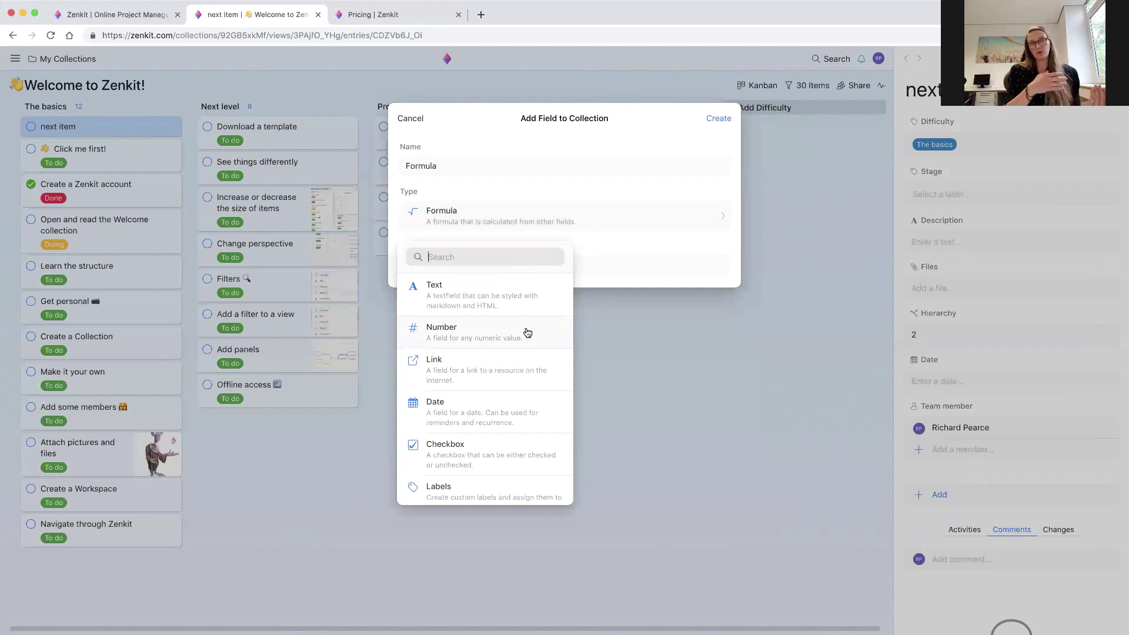
scroll(527, 333, down, 2)
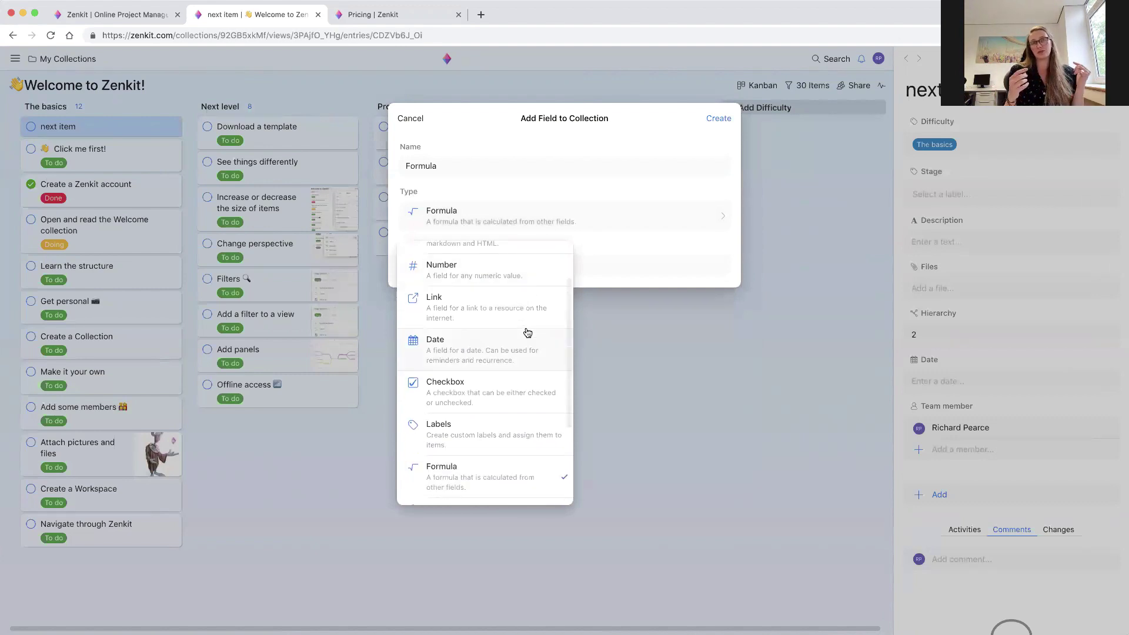
scroll(527, 333, down, 3)
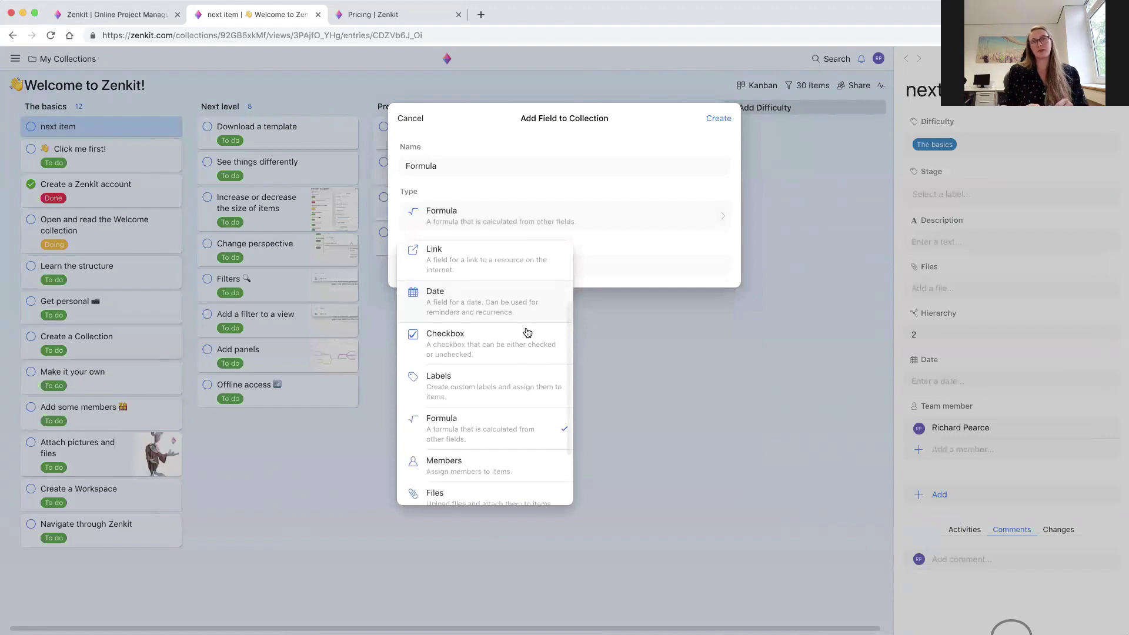
scroll(527, 333, down, 2)
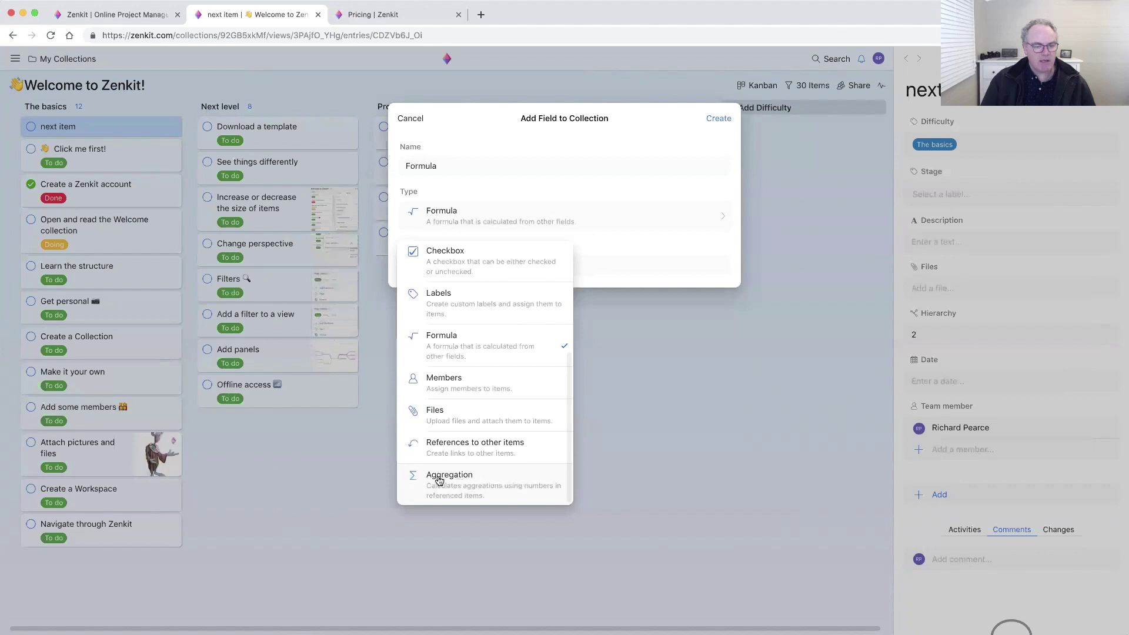
click(639, 437)
click(410, 119)
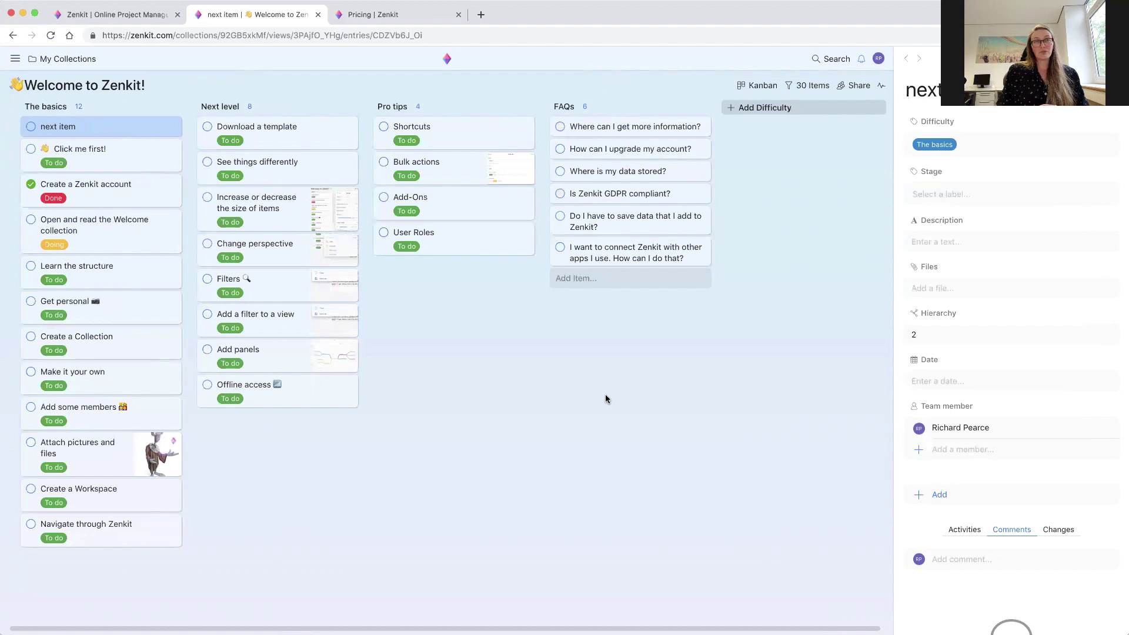
click(760, 358)
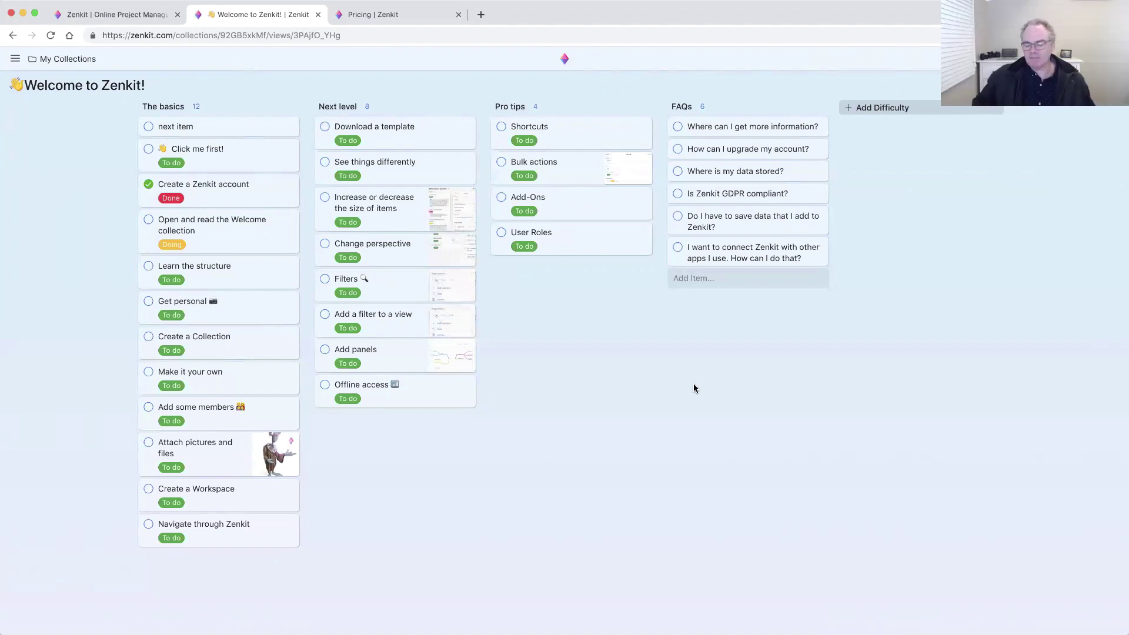
Step: Switch to the Zenkit pricing page and compare the features of the Personal, Plus and Enterprise plans
click(388, 17)
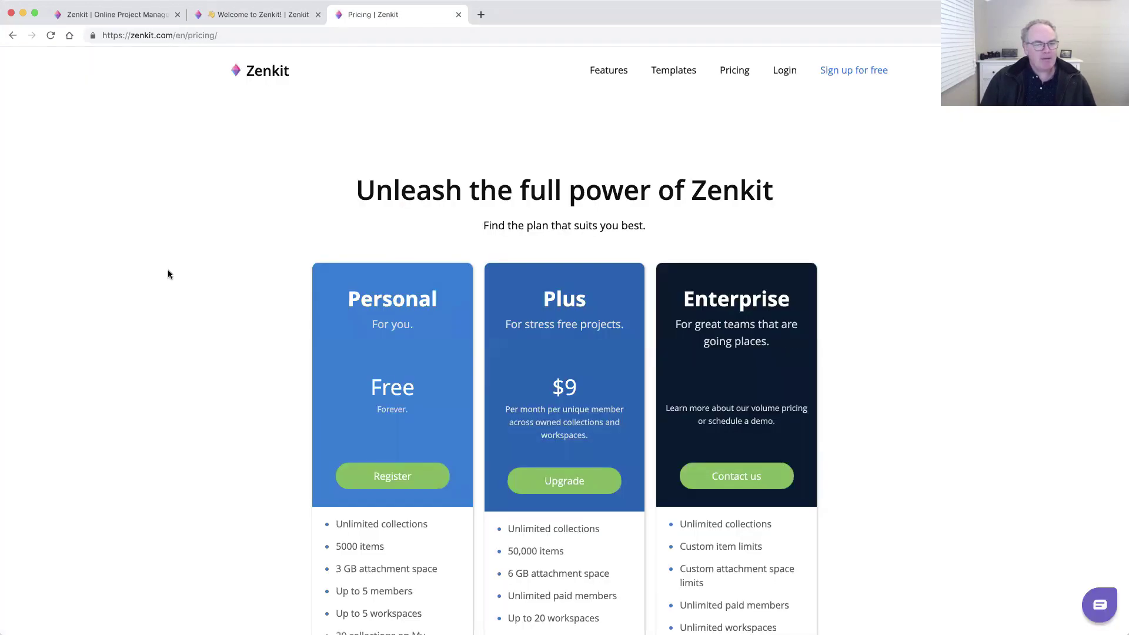
scroll(168, 271, down, 3)
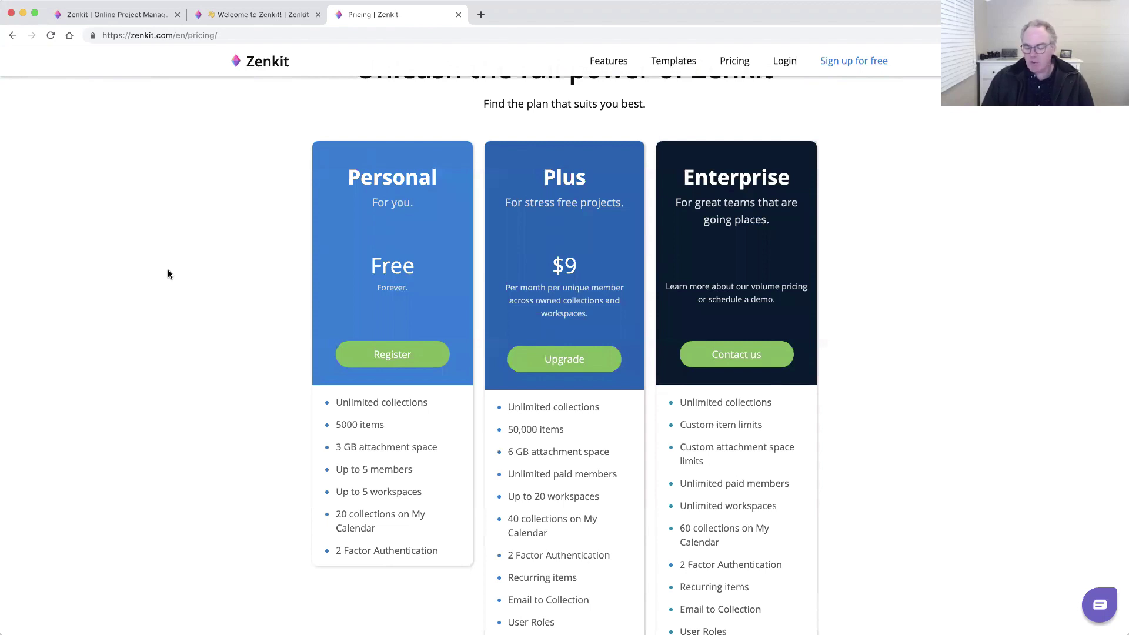
scroll(167, 270, down, 1)
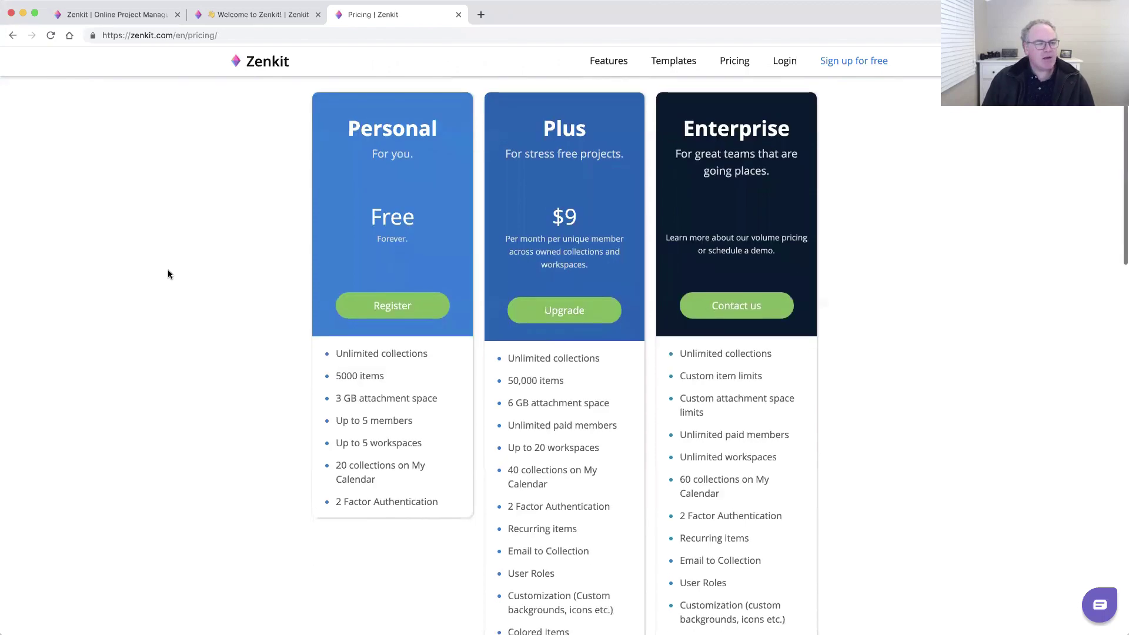
scroll(168, 271, up, 4)
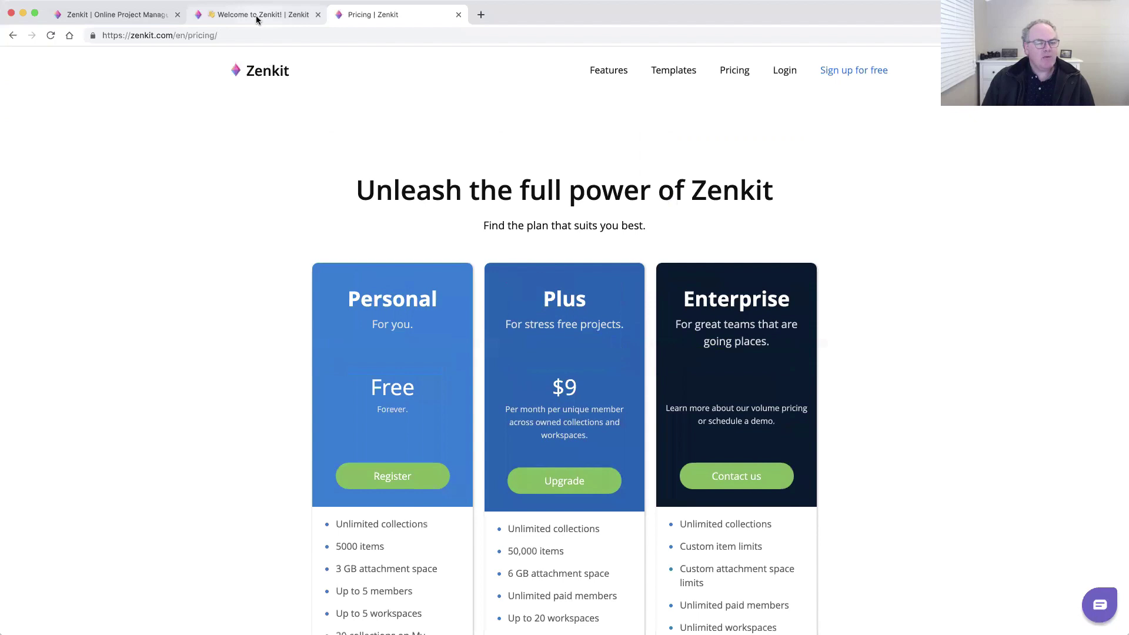
Step: Return to the Welcome collection's Kanban board and switch to the Zenkit homepage
click(256, 15)
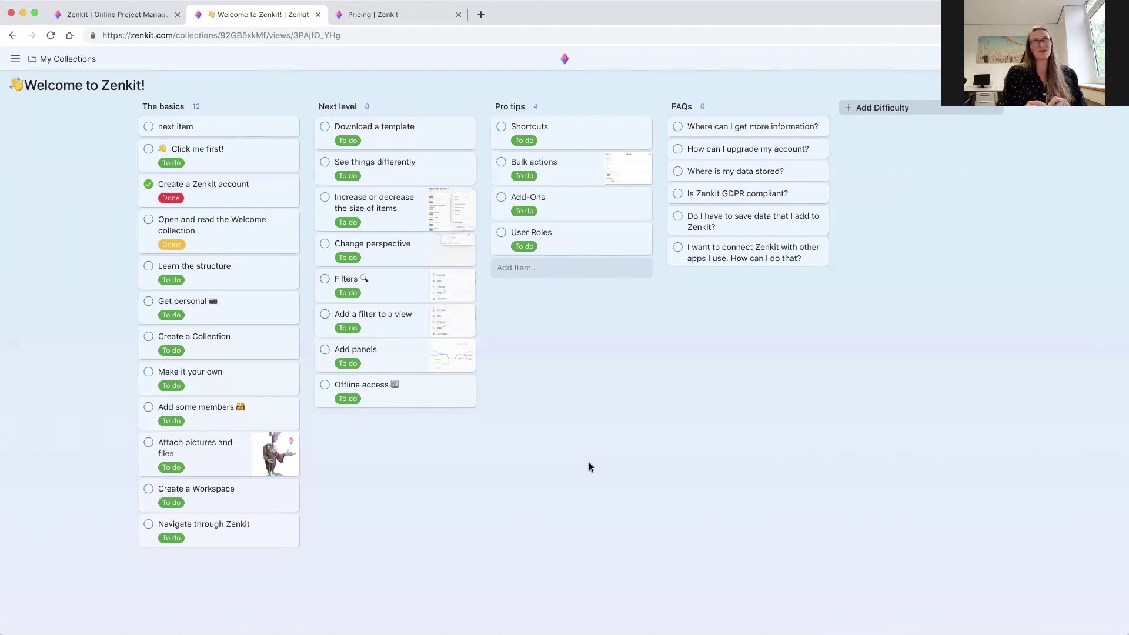
click(114, 14)
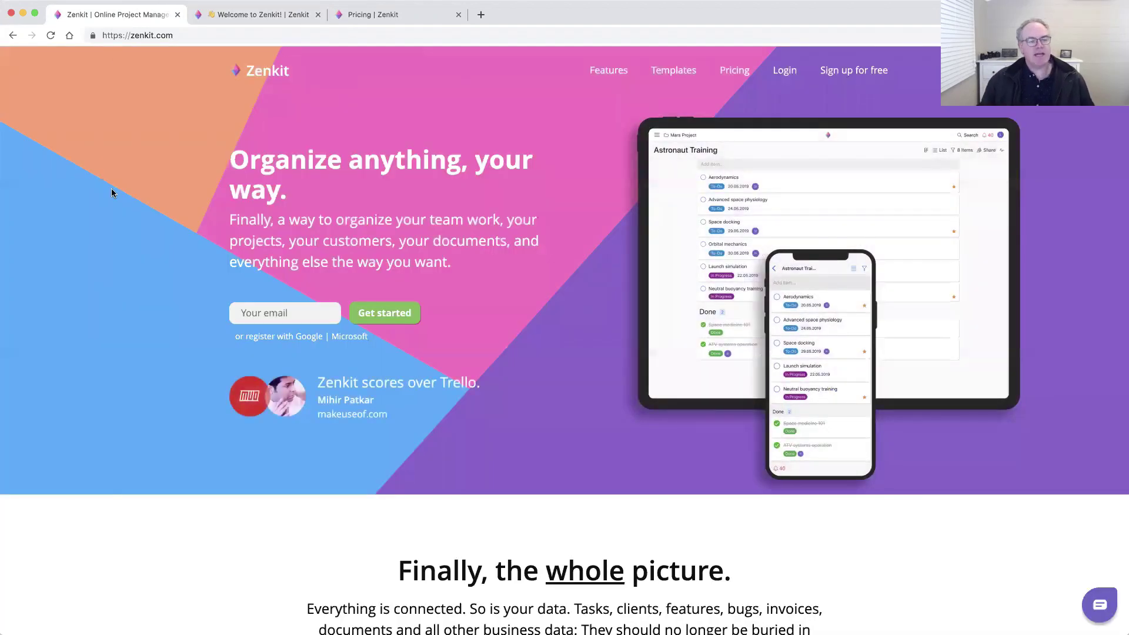